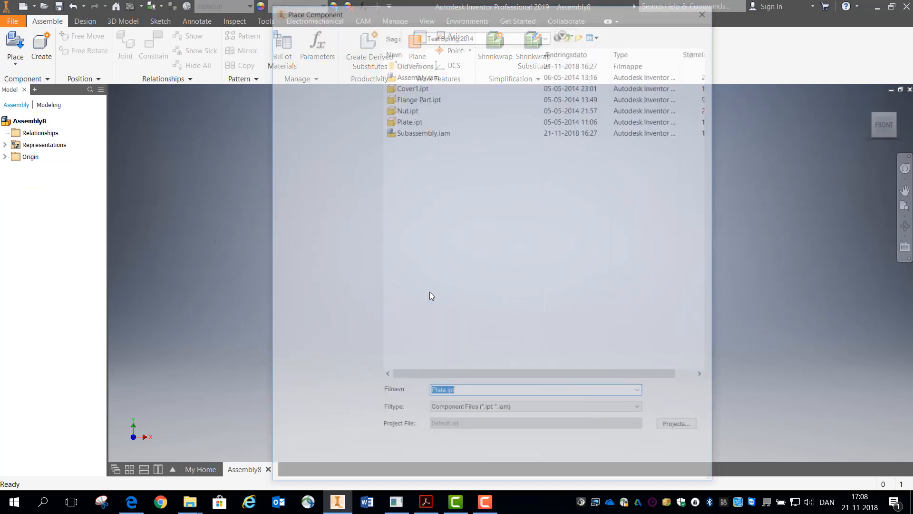
# Step: Place one Plate.ipt in the assembly, grounded at the origin, and finish placing
pyautogui.doubleClick(409, 119)
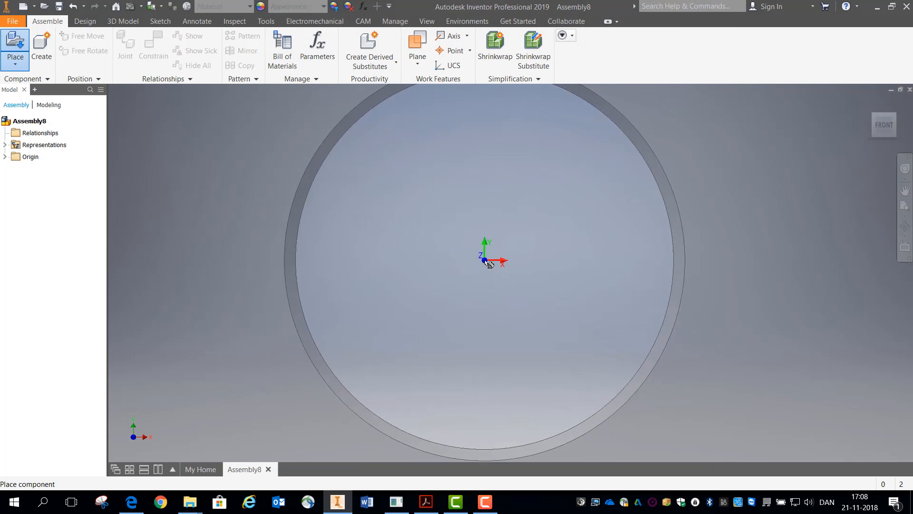
pyautogui.rightClick(485, 261)
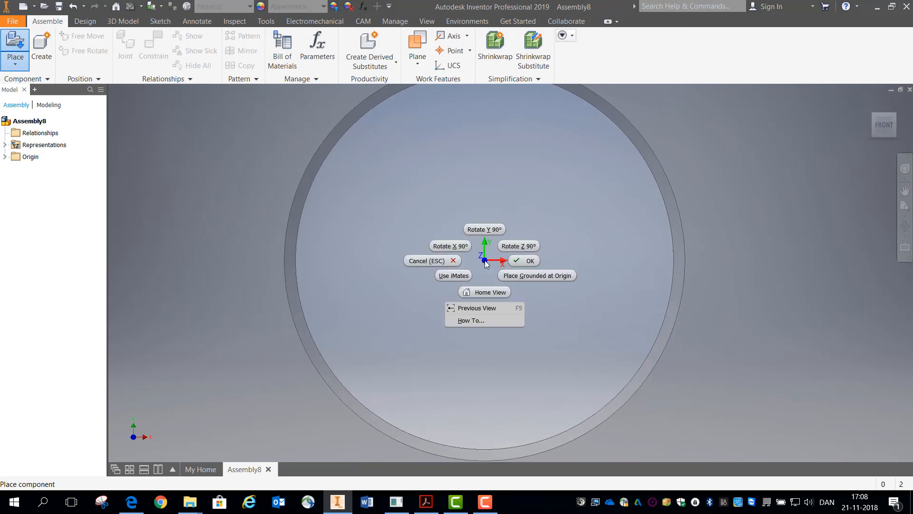
pyautogui.click(529, 276)
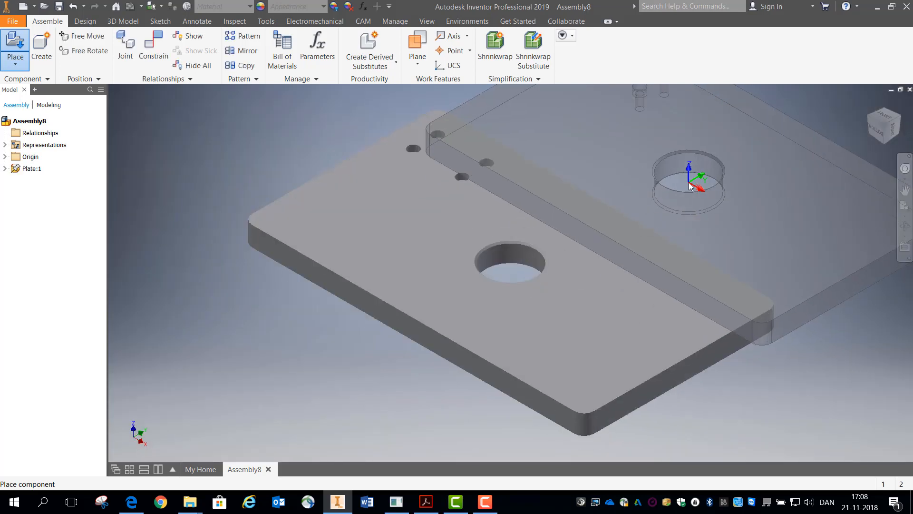
pyautogui.rightClick(690, 185)
pyautogui.click(724, 183)
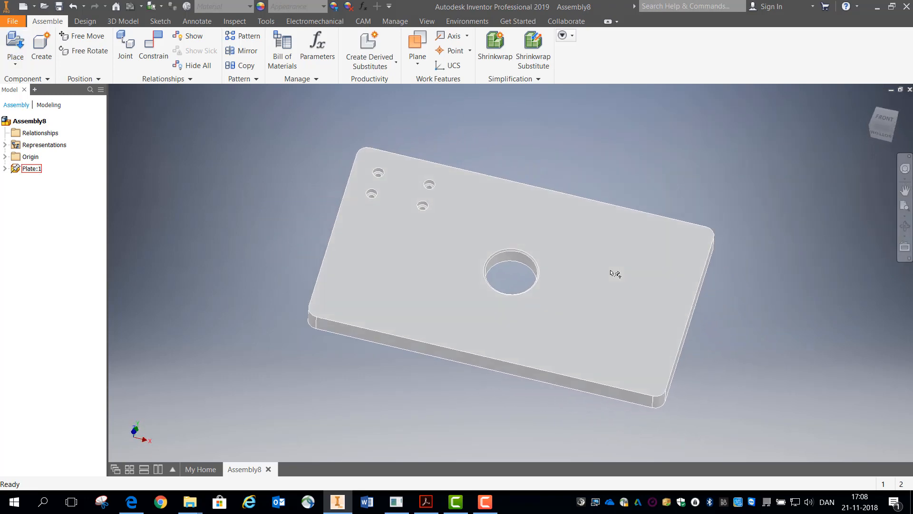
# Step: Expand the Origin folders of the plate and of the assembly to list their planes and axes
pyautogui.click(5, 168)
pyautogui.click(15, 181)
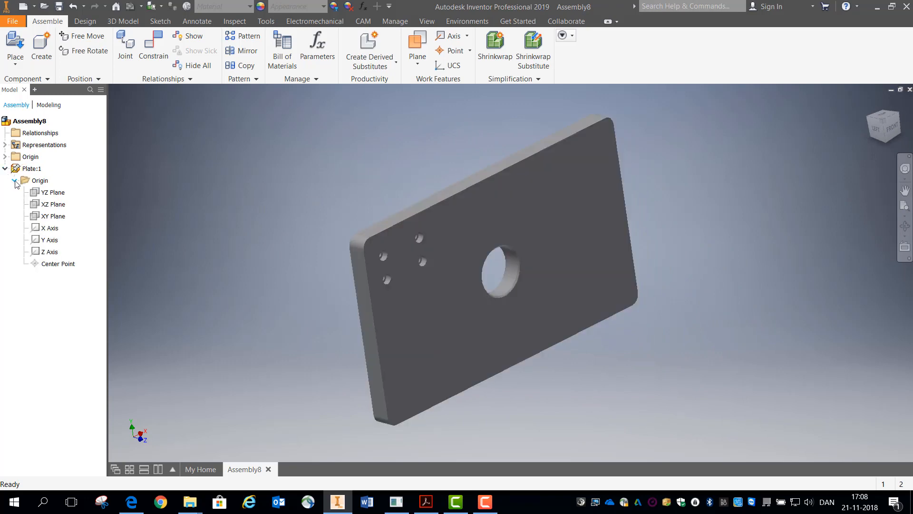
pyautogui.click(5, 156)
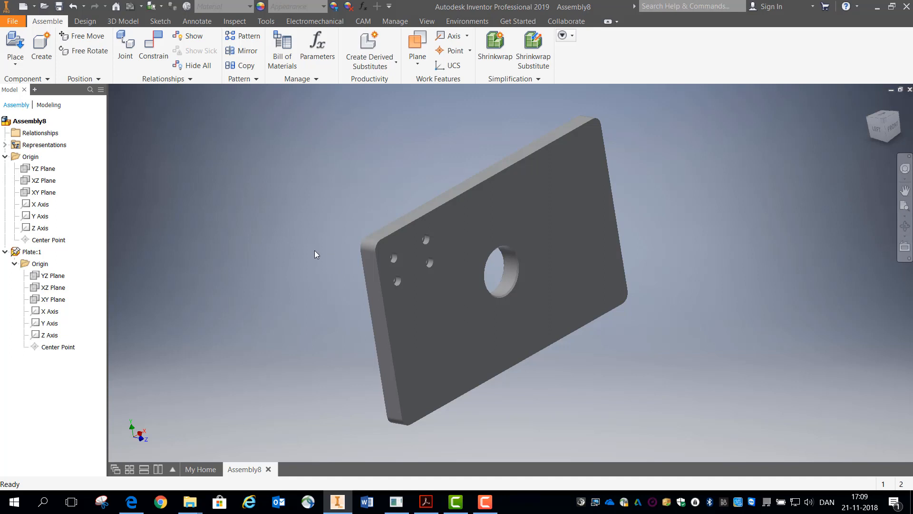
# Step: Unground the plate and move it freely away from the assembly origin
pyautogui.rightClick(16, 254)
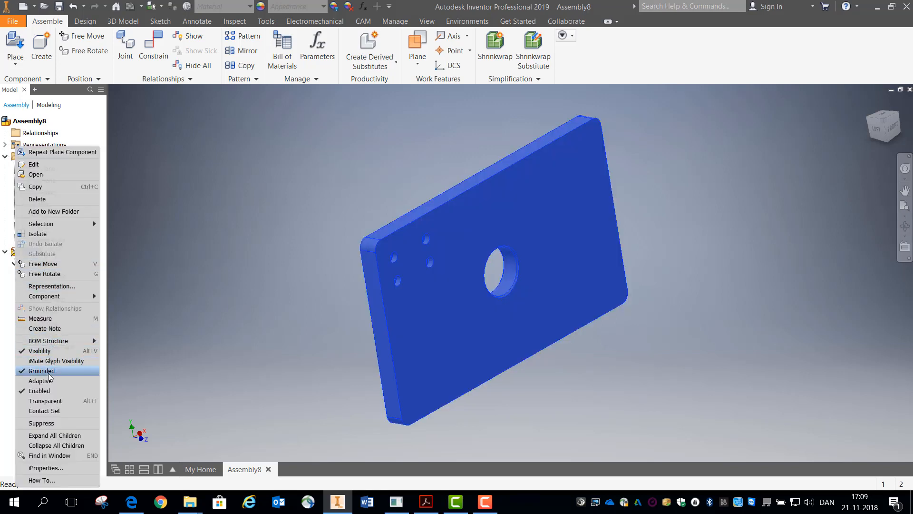
pyautogui.click(49, 372)
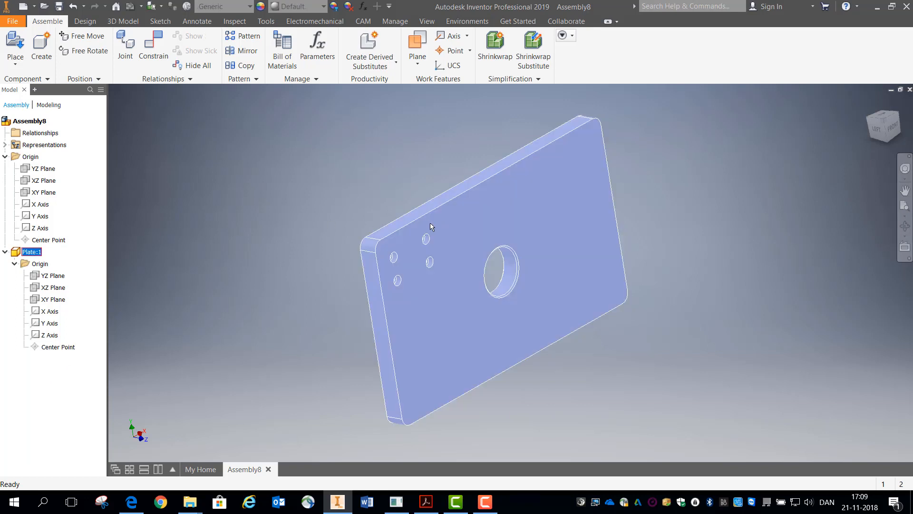
pyautogui.moveTo(430, 223); pyautogui.dragTo(523, 245)
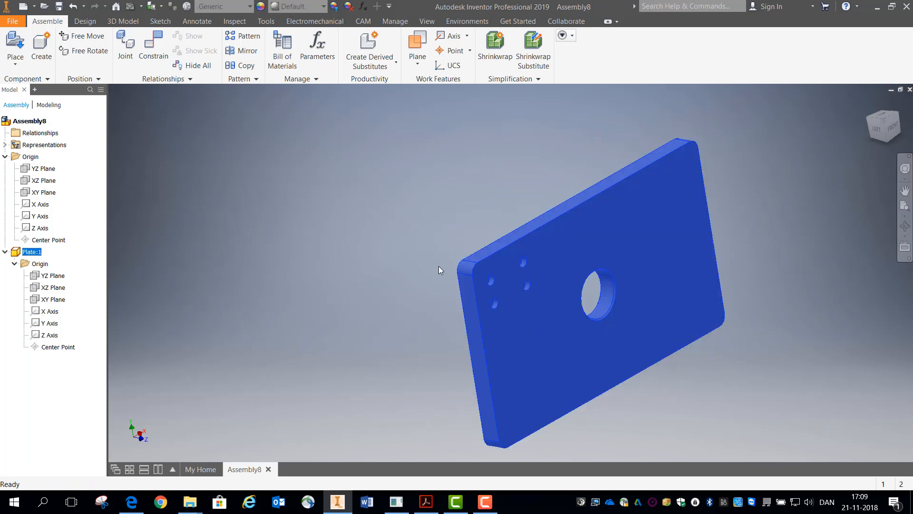
# Step: Apply a mate constraint with 0 mm offset between the assembly's YZ plane and the plate's YZ plane
pyautogui.click(44, 169)
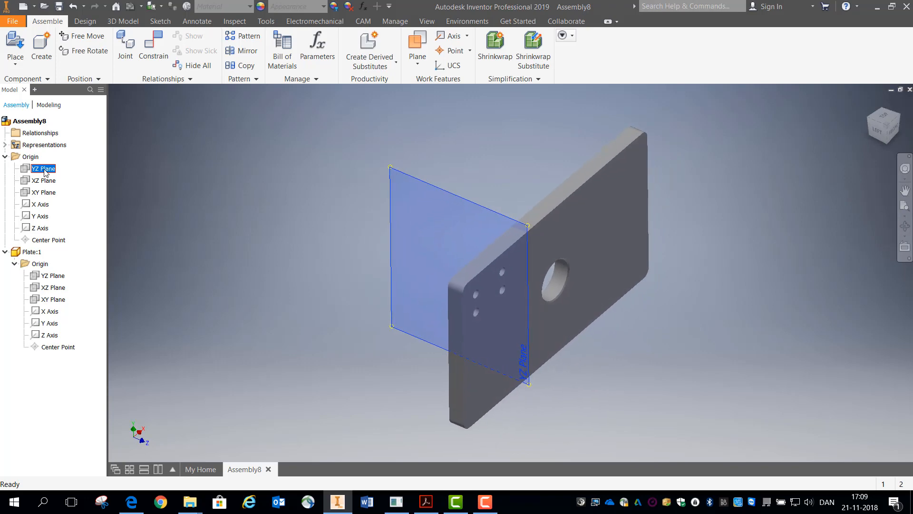
pyautogui.click(154, 51)
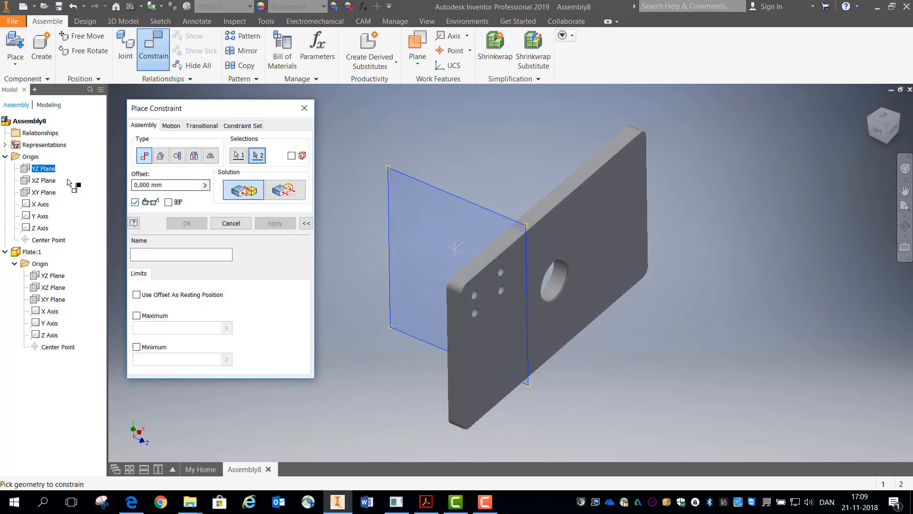
pyautogui.click(39, 172)
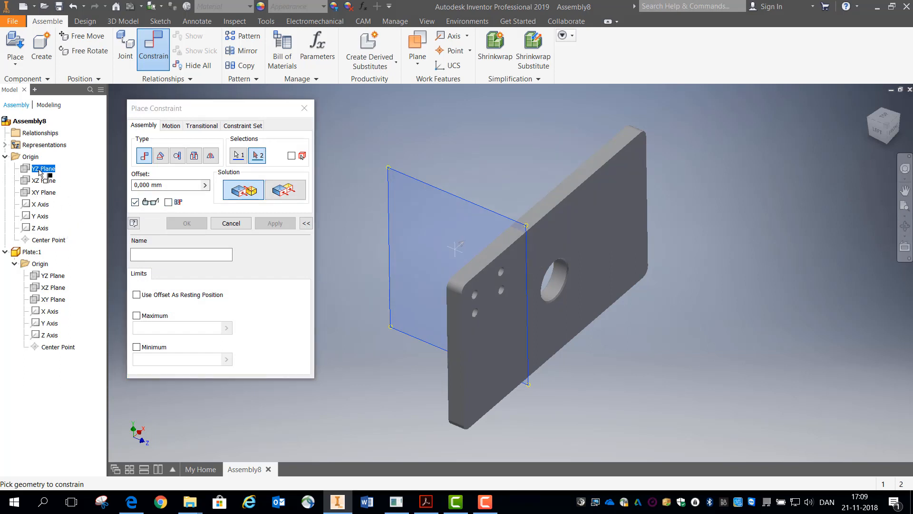
pyautogui.moveTo(40, 173); pyautogui.dragTo(37, 237)
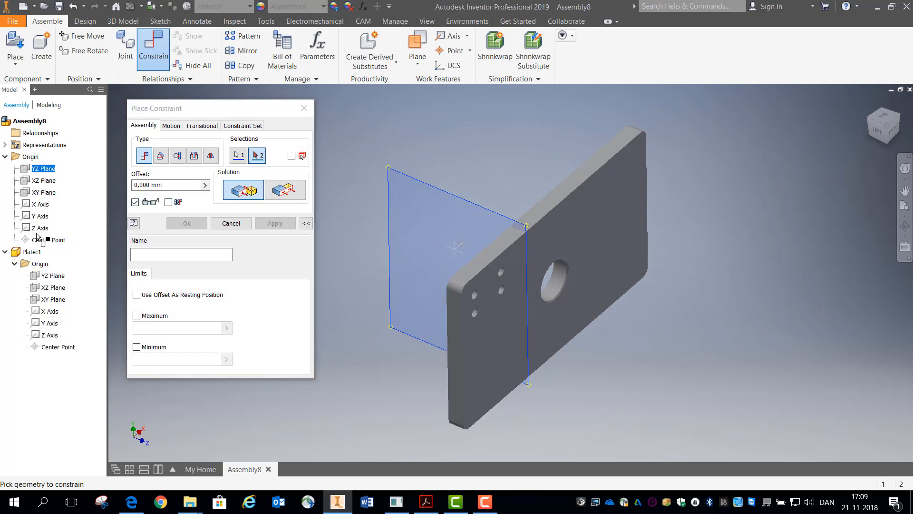
pyautogui.click(52, 277)
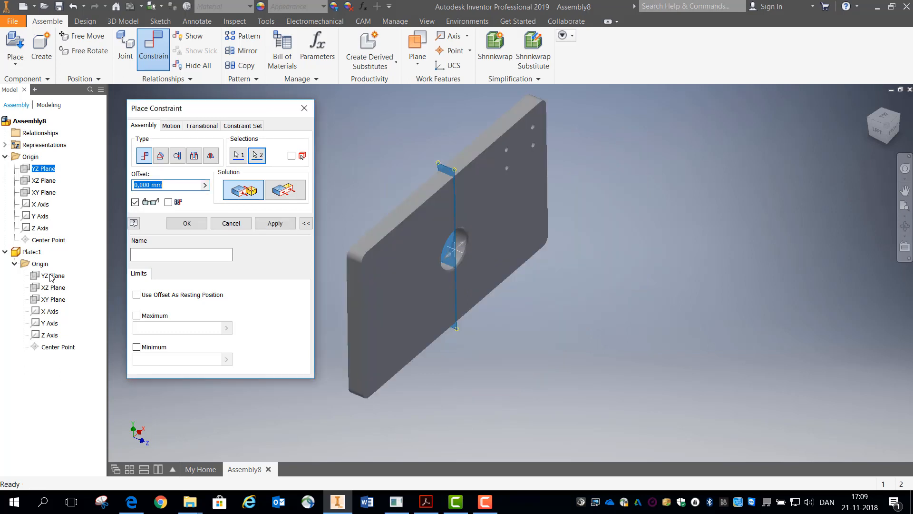
pyautogui.click(279, 223)
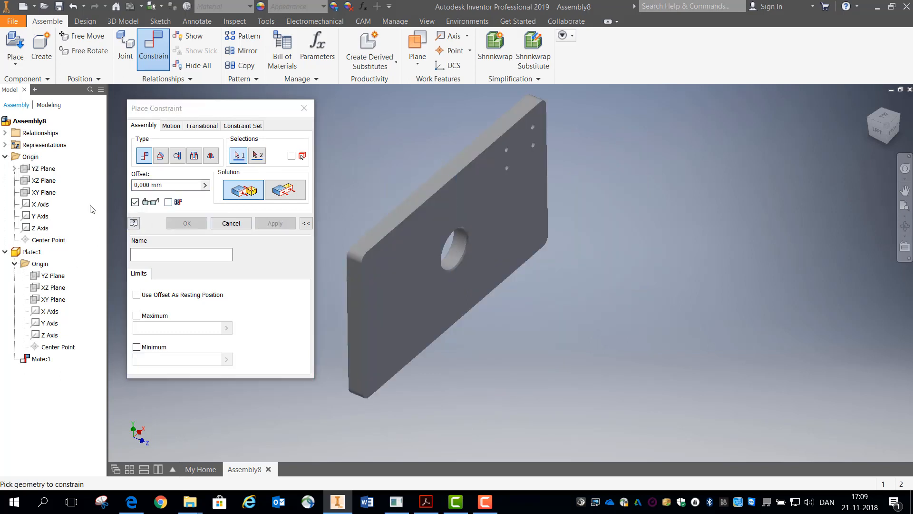
# Step: Apply a mate constraint with 0 mm offset between the assembly's XZ plane and the plate's XZ plane
pyautogui.click(44, 182)
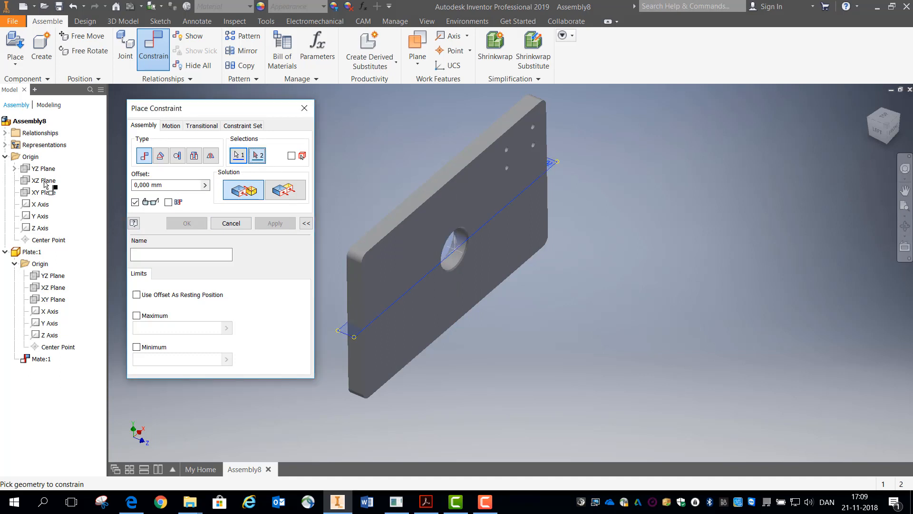
pyautogui.click(49, 288)
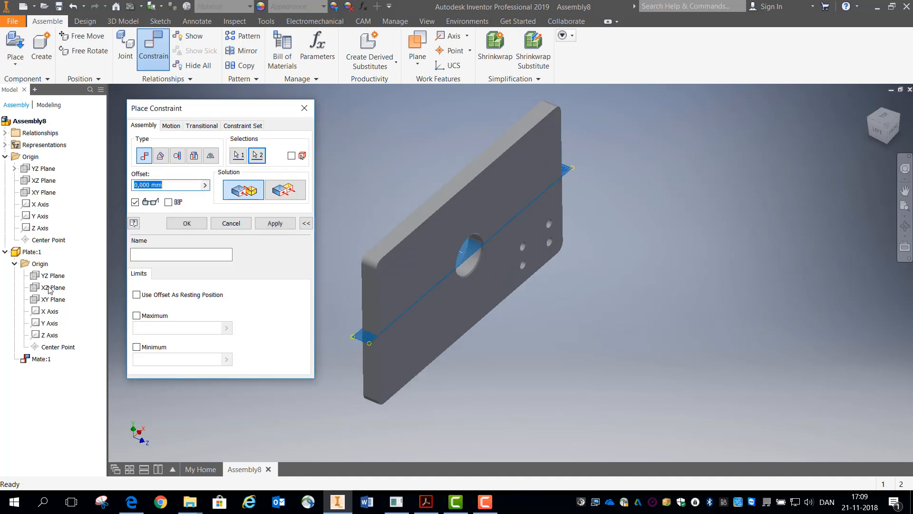
pyautogui.click(275, 224)
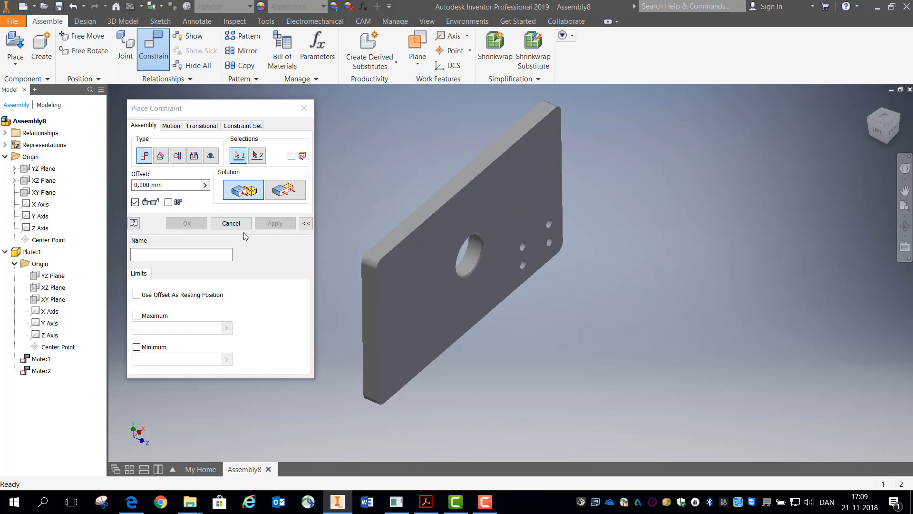
# Step: Try to mate the assembly's XY plane with the plate's XY plane
pyautogui.click(40, 194)
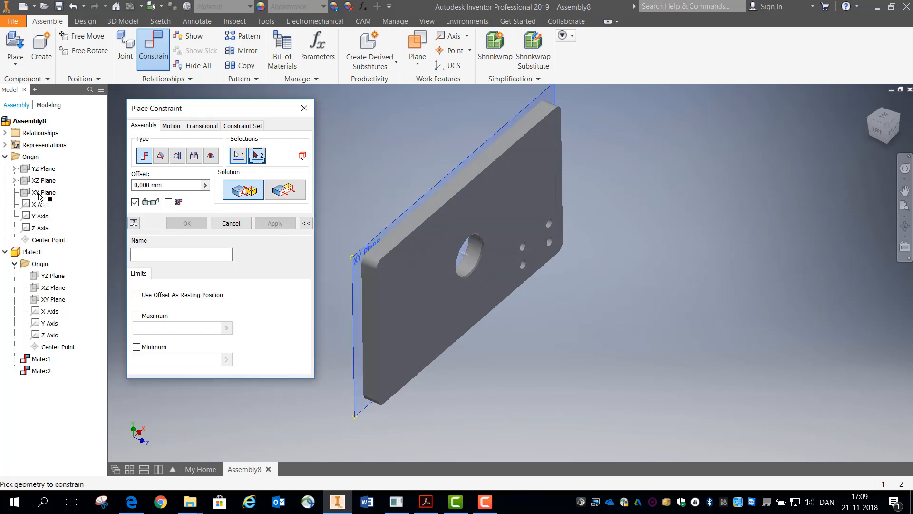
pyautogui.click(45, 300)
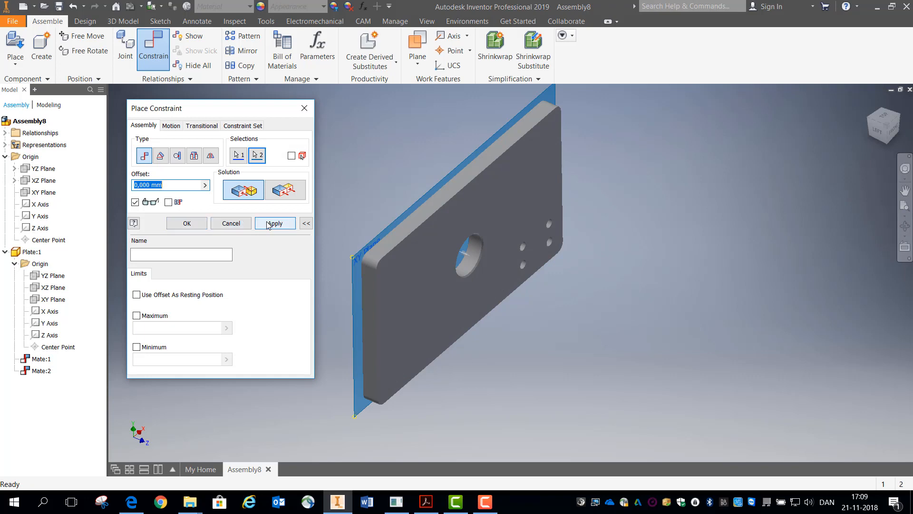
pyautogui.click(269, 224)
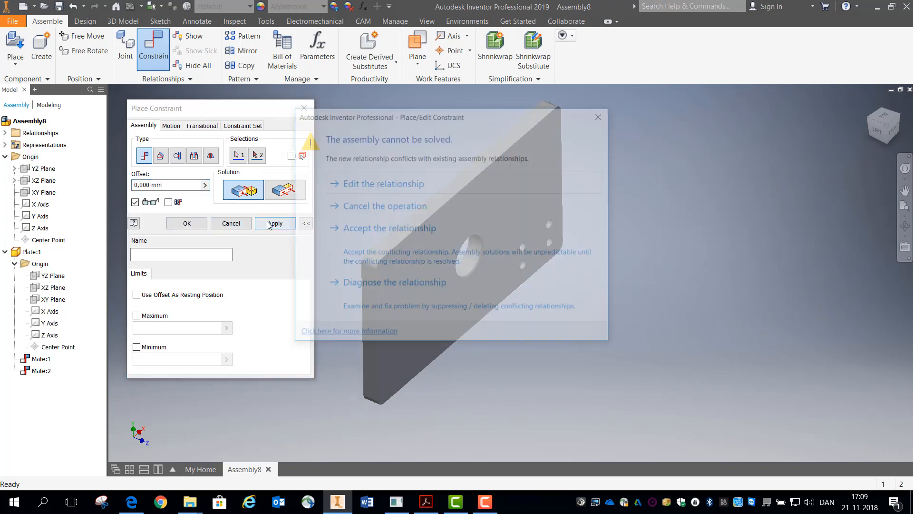
pyautogui.click(358, 206)
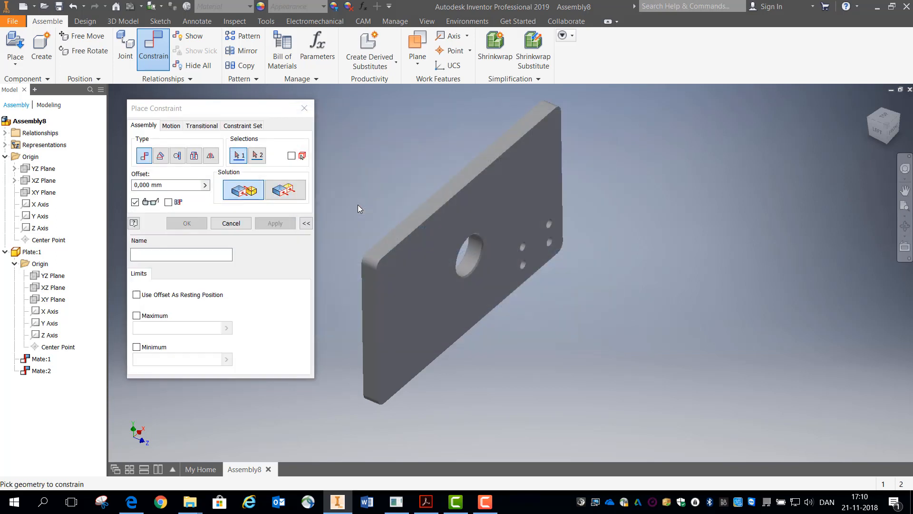
# Step: Constrain the plate's XY plane to the assembly's XY plane with the flush solution at 0 mm offset, and ground the plate
pyautogui.click(286, 195)
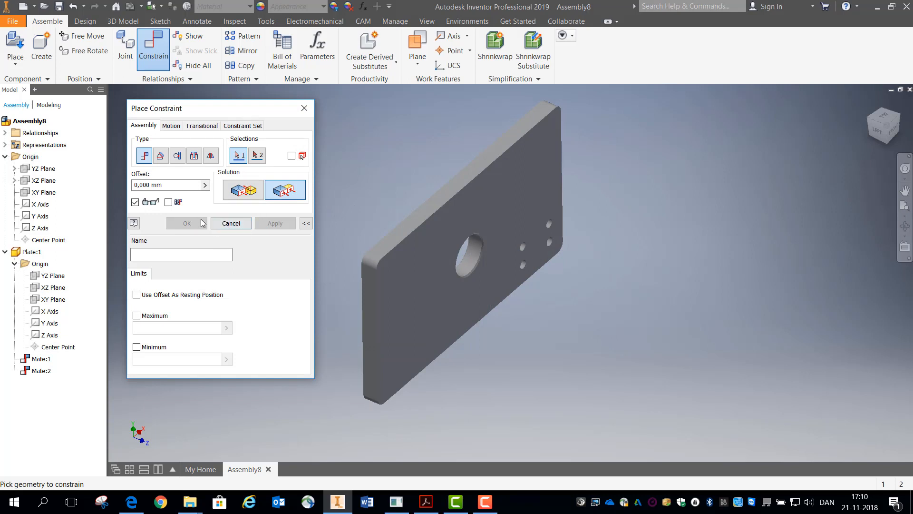
pyautogui.click(38, 192)
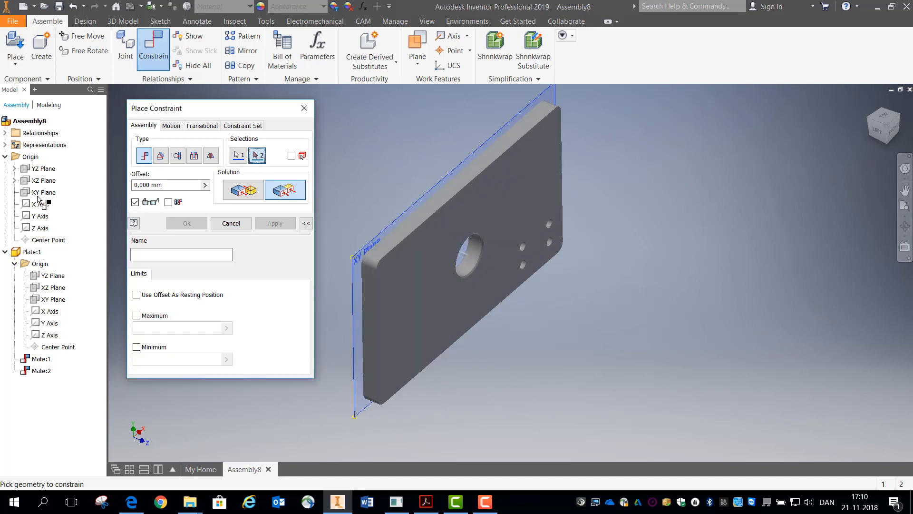
pyautogui.click(45, 299)
pyautogui.click(261, 222)
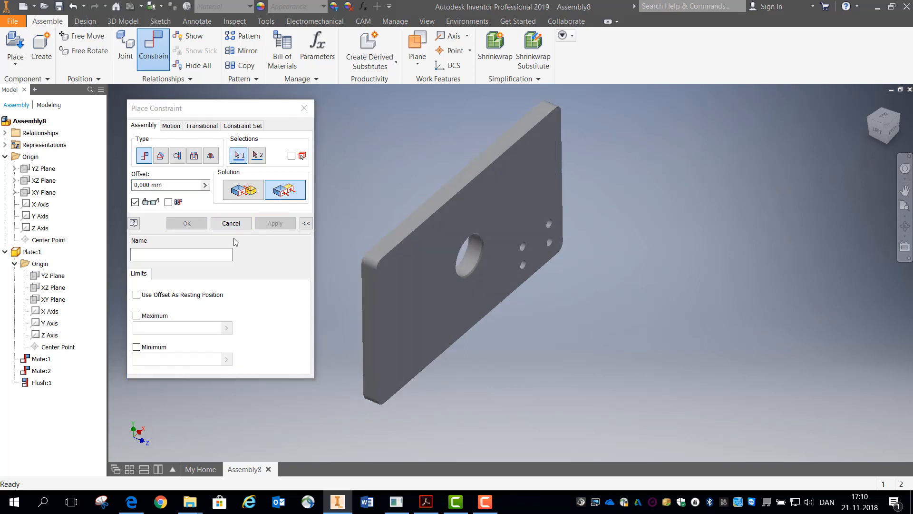
pyautogui.click(231, 223)
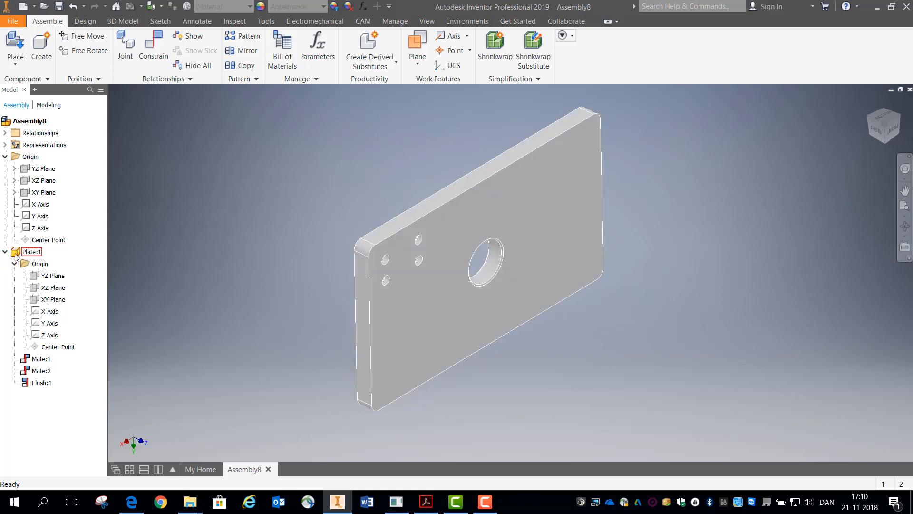
pyautogui.rightClick(16, 257)
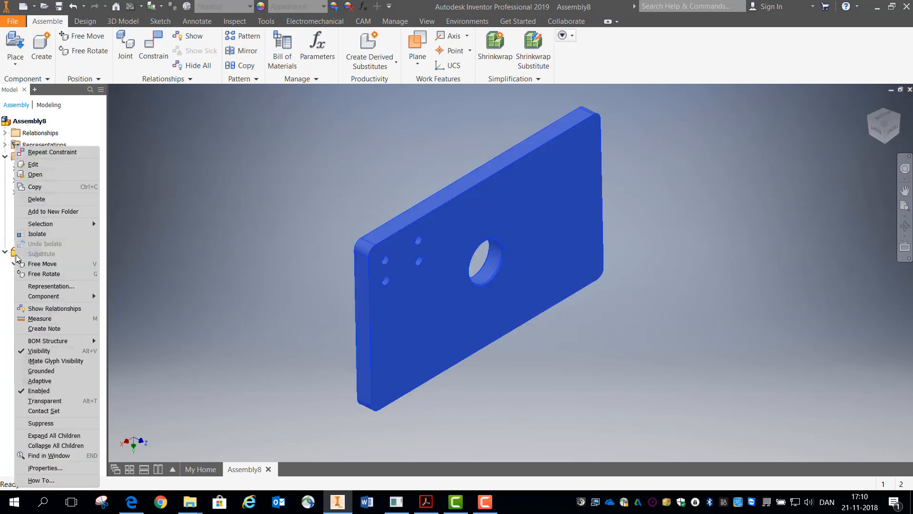
pyautogui.click(42, 373)
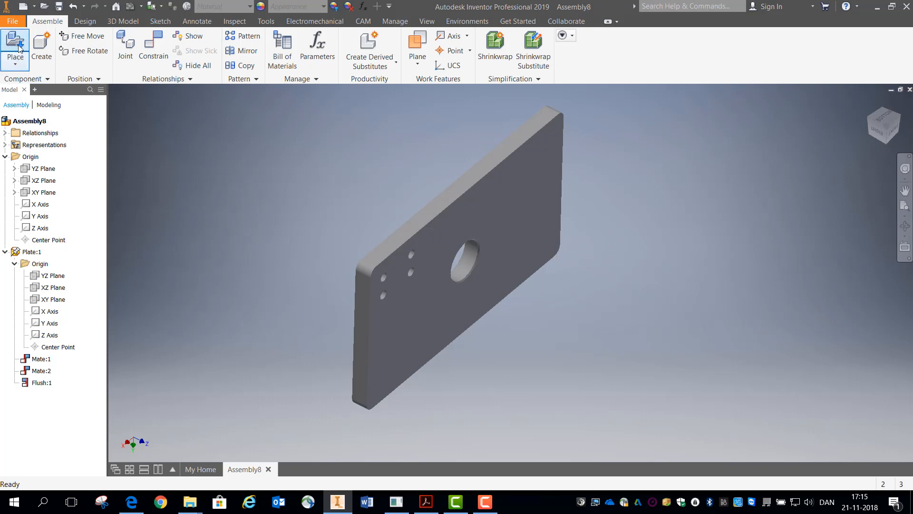
# Step: Place one Flange Part.ipt in open space beside the plate and finish placing
pyautogui.click(15, 60)
pyautogui.click(48, 62)
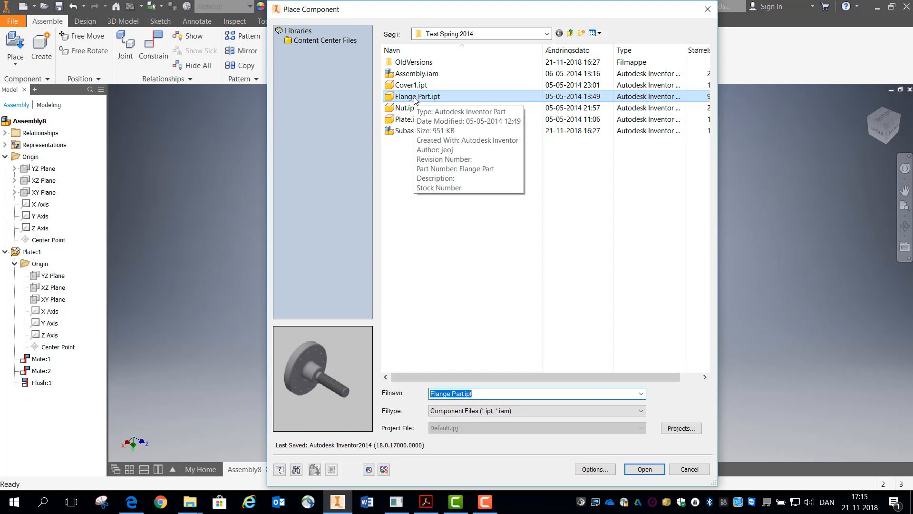
pyautogui.doubleClick(414, 96)
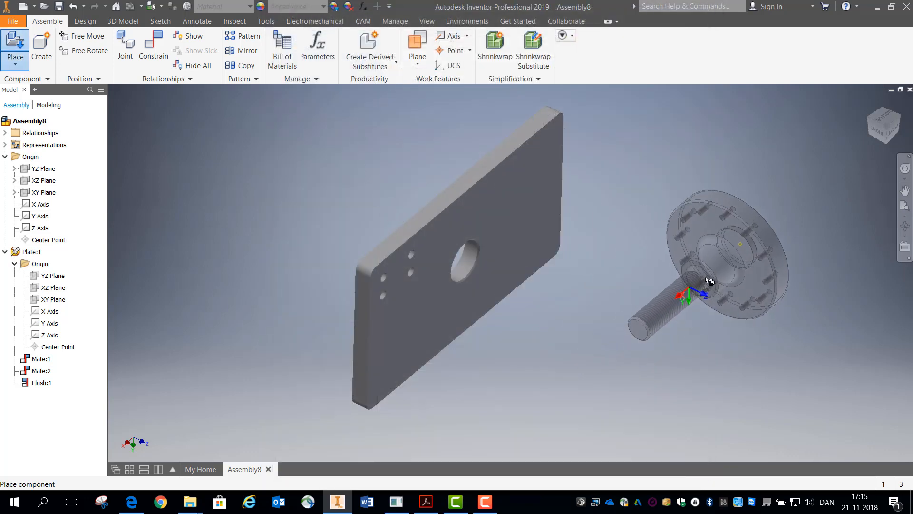
pyautogui.click(690, 287)
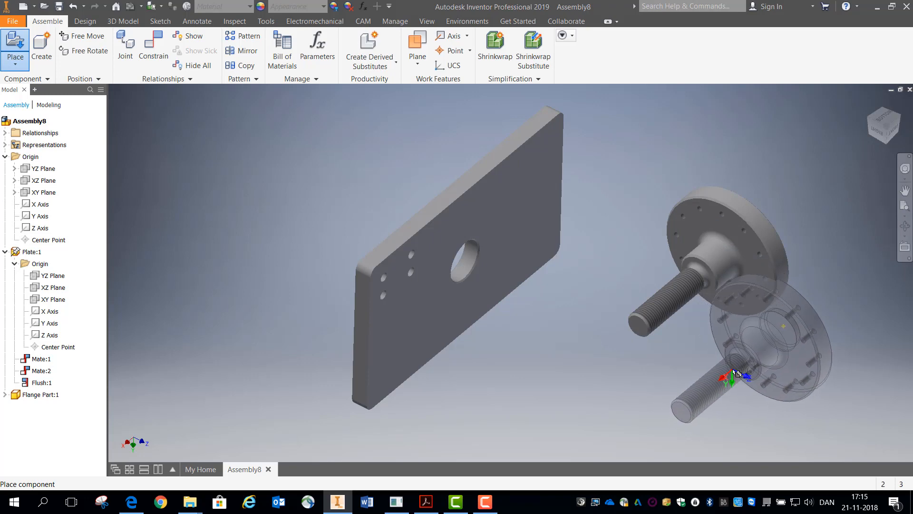
pyautogui.rightClick(691, 385)
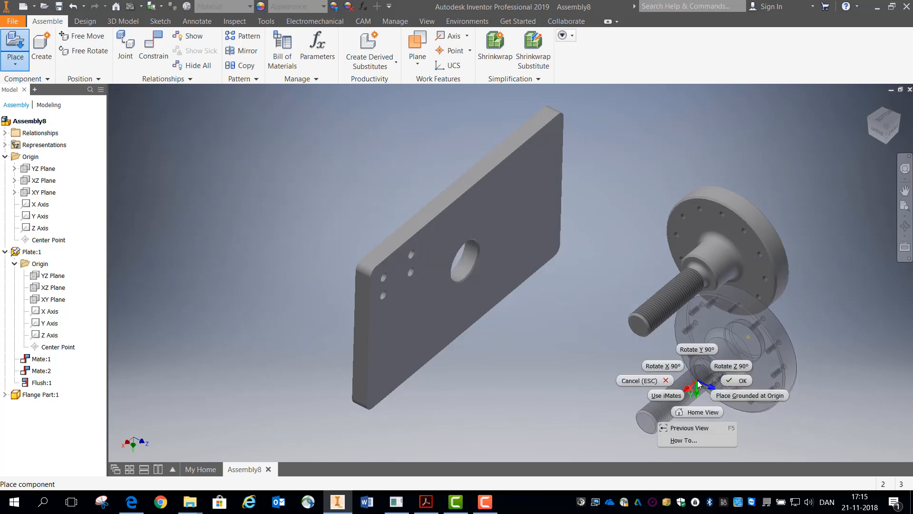
pyautogui.click(733, 376)
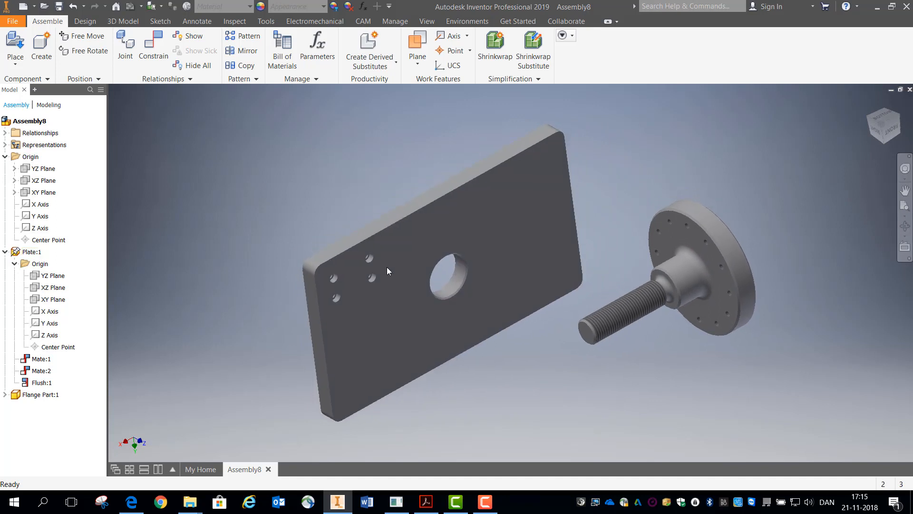
# Step: Mate the flange's flat back face, on the side away from the threaded shaft, to the plate's front face at 0 mm offset
pyautogui.click(155, 53)
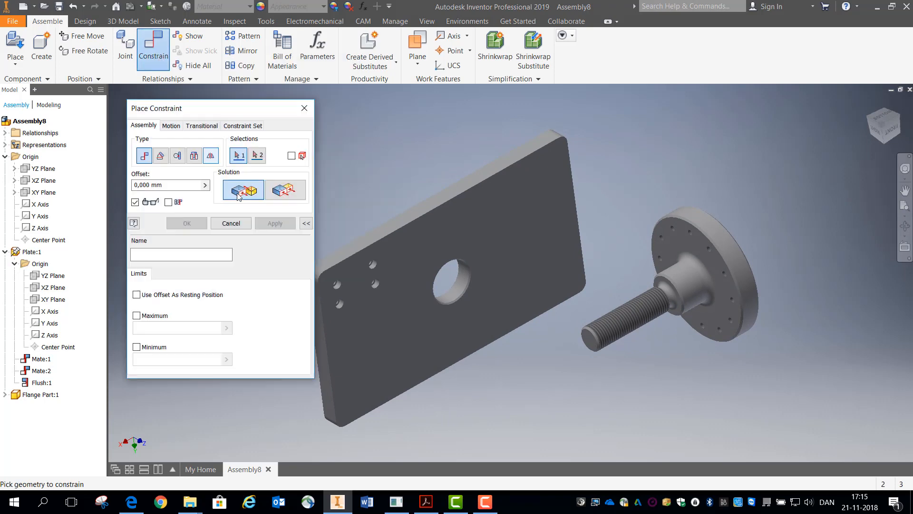
pyautogui.click(528, 272)
pyautogui.keyDown('shift'); pyautogui.moveTo(528, 271); pyautogui.dragTo(627, 378, button='middle'); pyautogui.keyUp('shift')
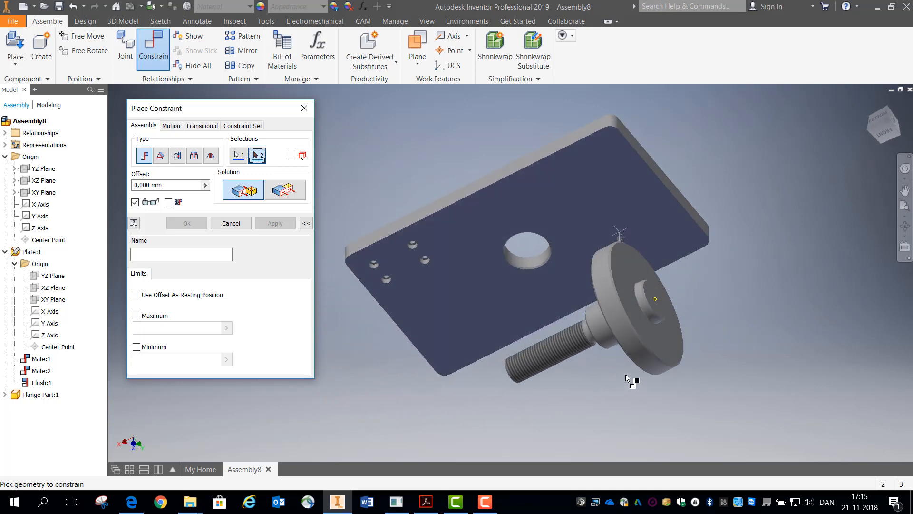
pyautogui.click(651, 345)
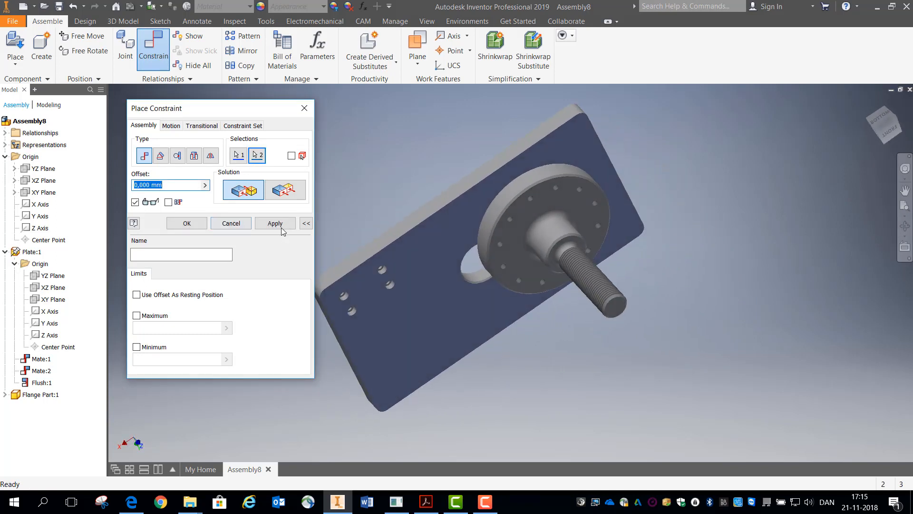
pyautogui.click(279, 223)
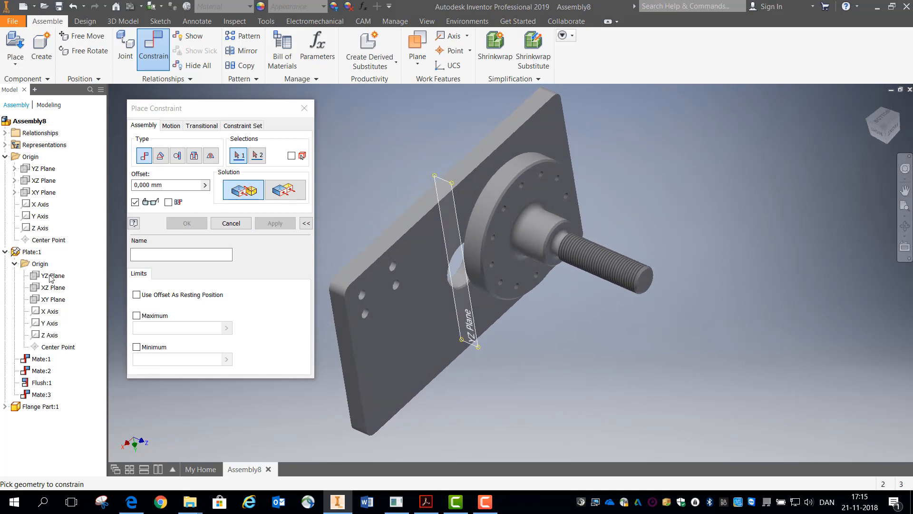
# Step: Constrain the flange's XZ plane flush with the plate's YZ plane at 0 mm offset, and slide the flange upward along the plate
pyautogui.moveTo(51, 276); pyautogui.dragTo(53, 276)
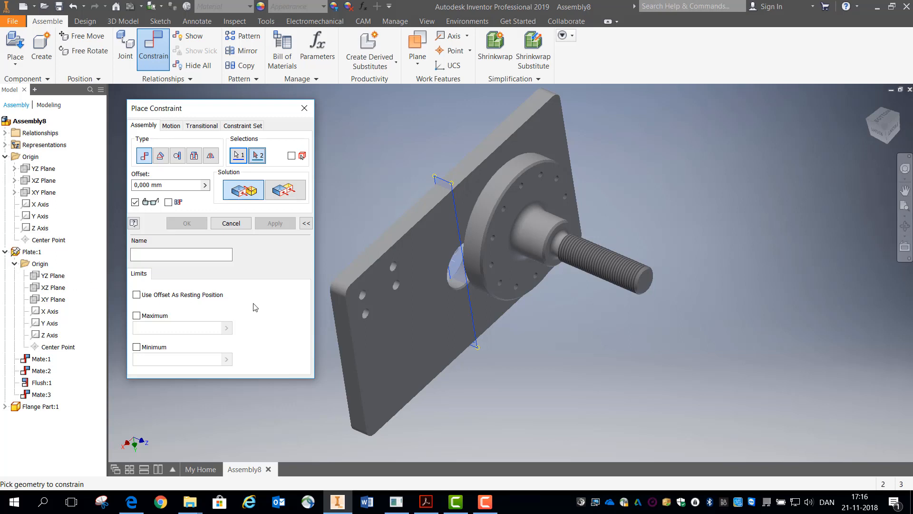
pyautogui.click(6, 407)
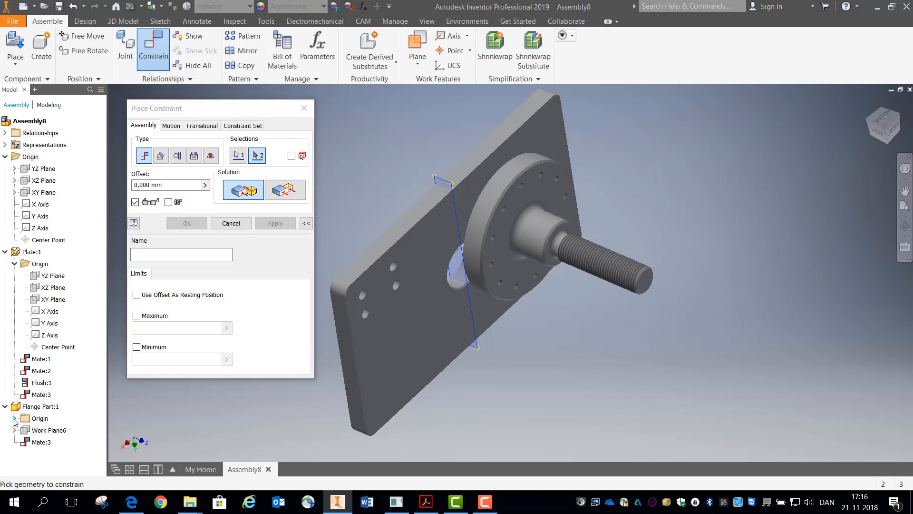
pyautogui.click(14, 419)
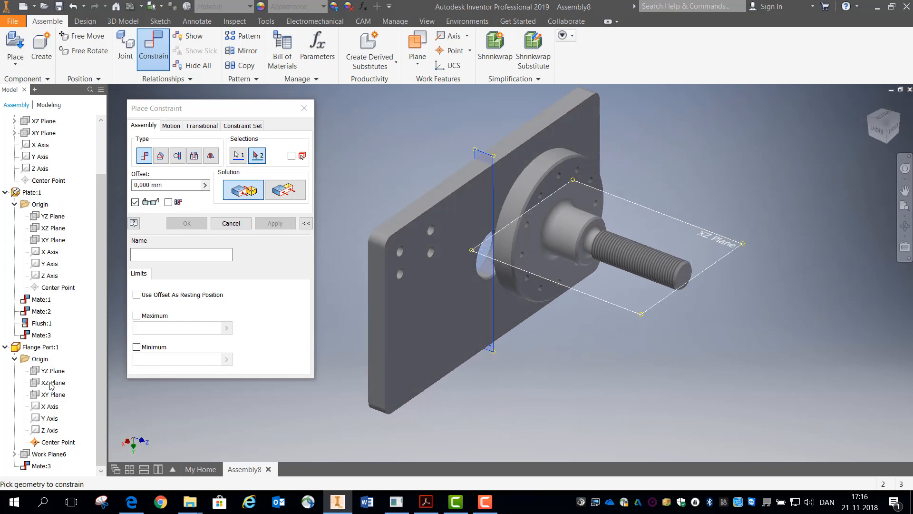
pyautogui.click(51, 384)
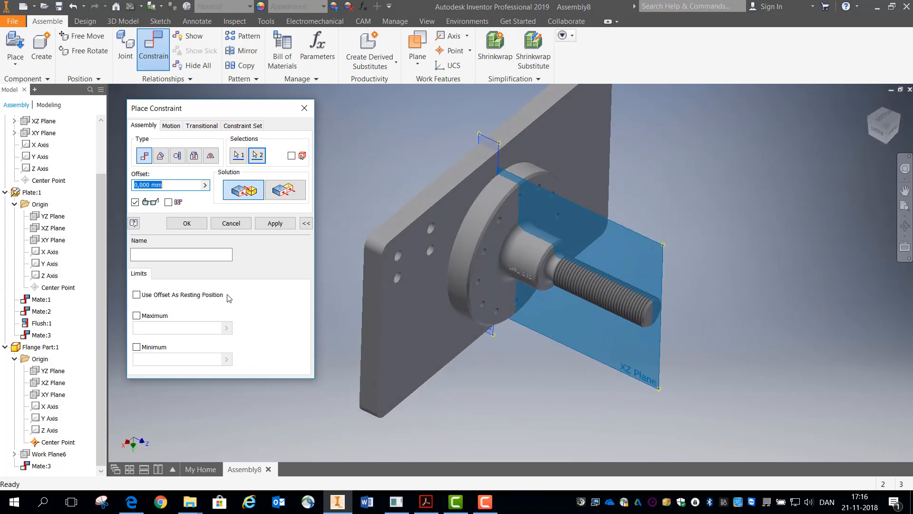
pyautogui.click(287, 192)
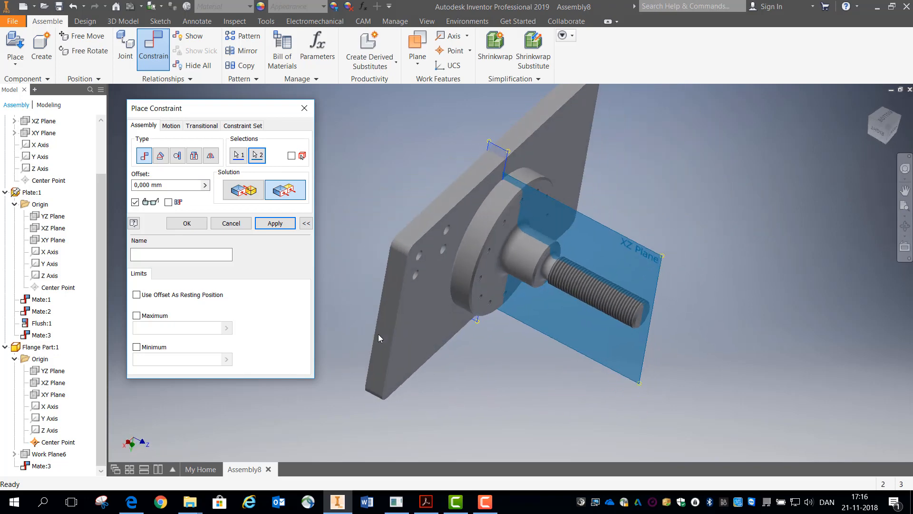
pyautogui.click(274, 223)
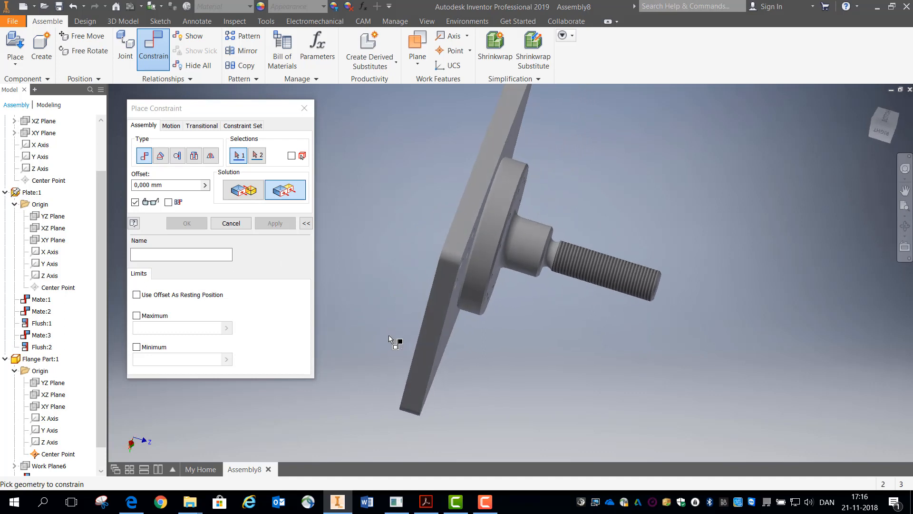
pyautogui.click(231, 223)
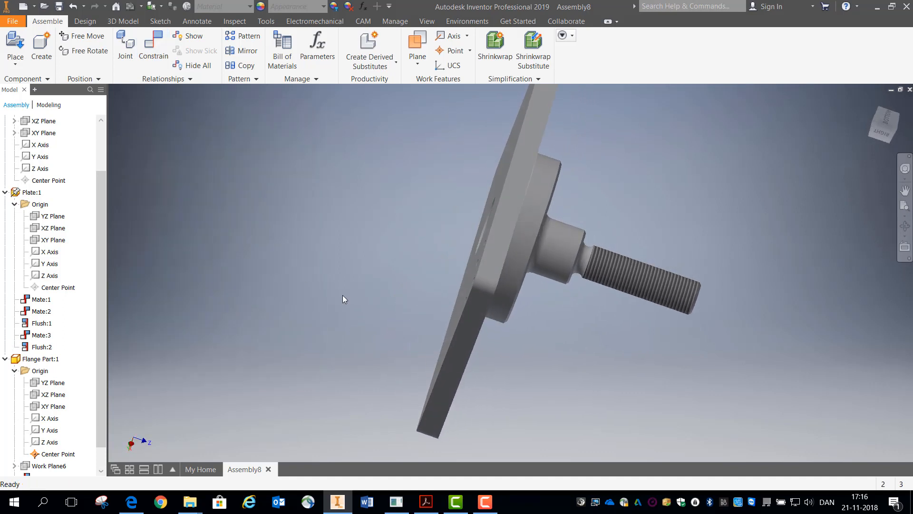
pyautogui.moveTo(524, 242); pyautogui.dragTo(495, 119)
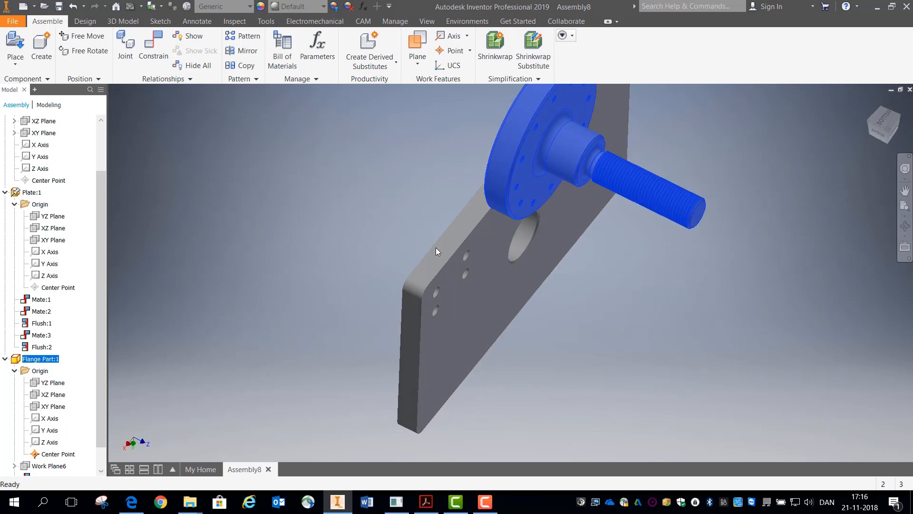
# Step: Try to mate the plate's XZ plane with the flange's XY plane at 0 mm offset
pyautogui.click(159, 53)
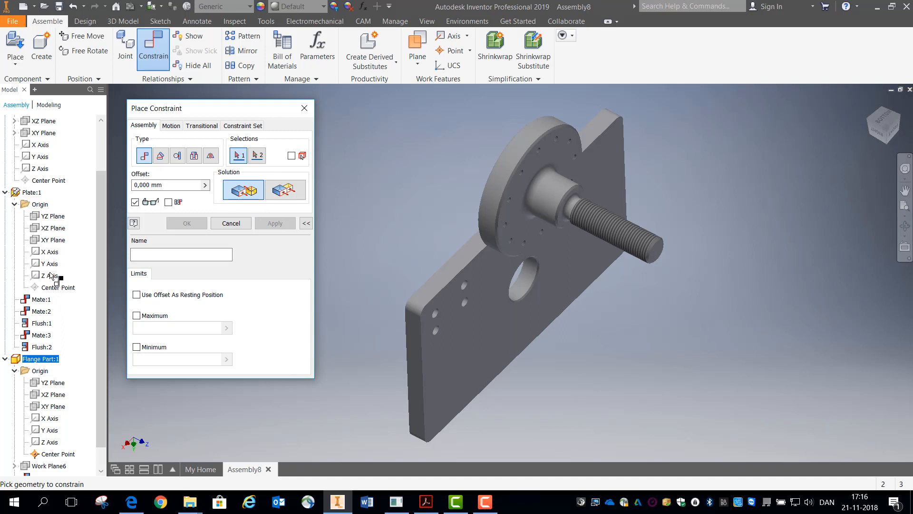
pyautogui.click(55, 230)
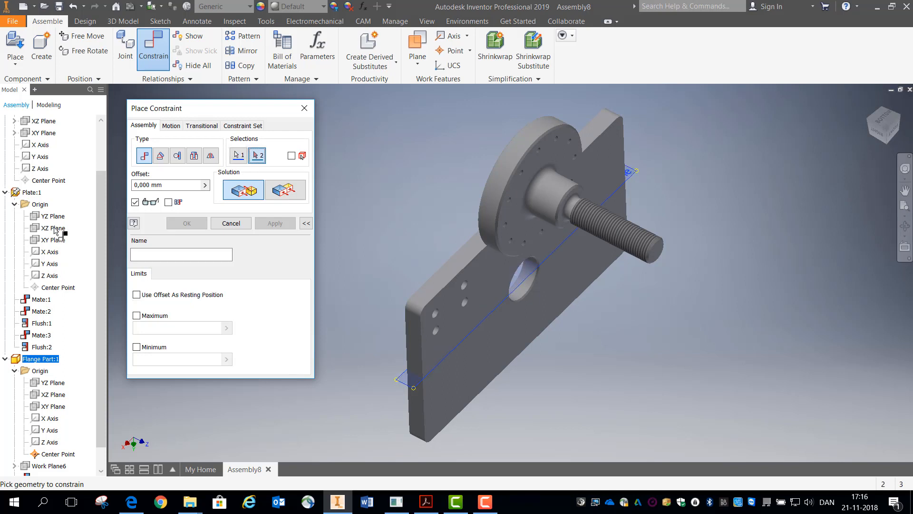
pyautogui.click(52, 407)
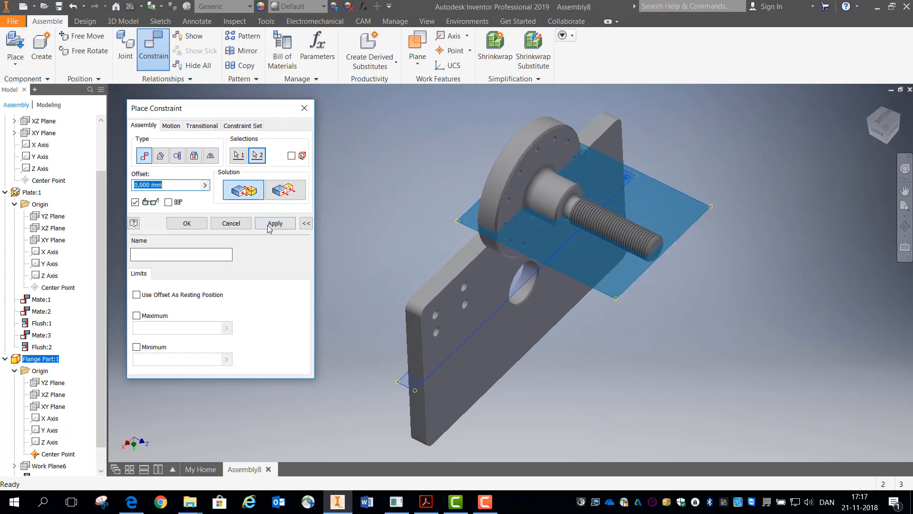
pyautogui.click(273, 225)
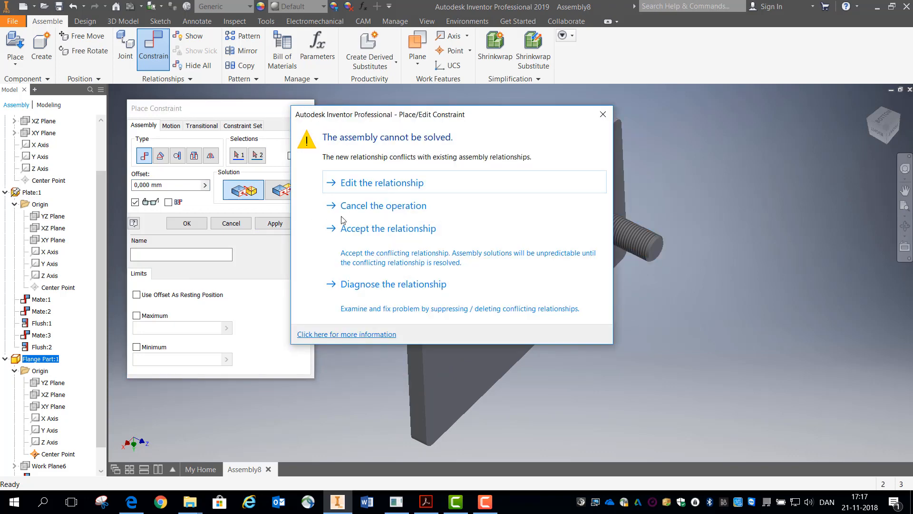
pyautogui.click(358, 207)
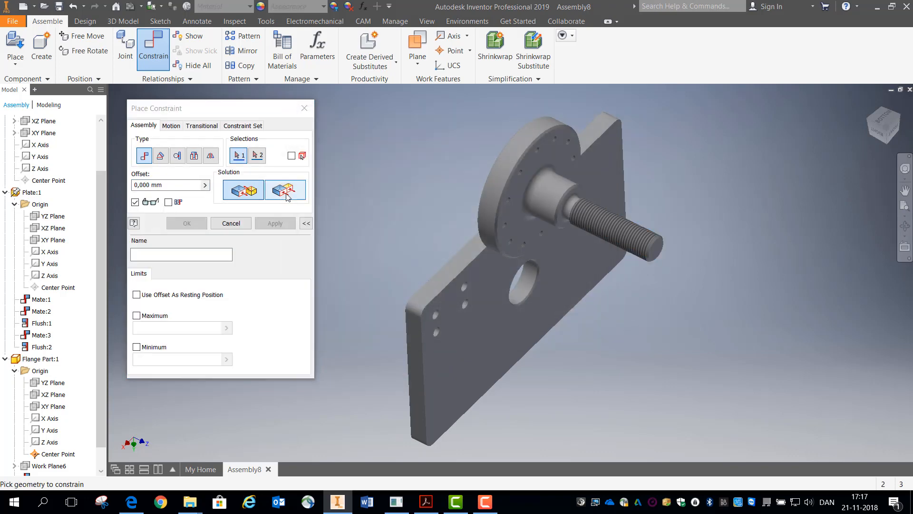
# Step: Constrain the flange's XY plane to the plate's XZ plane with the flush solution at 0 mm offset
pyautogui.click(285, 195)
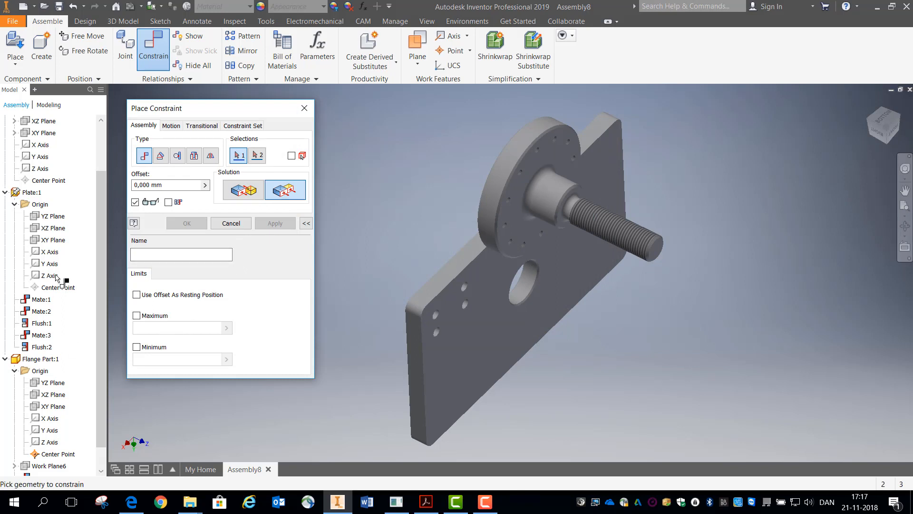
pyautogui.click(57, 229)
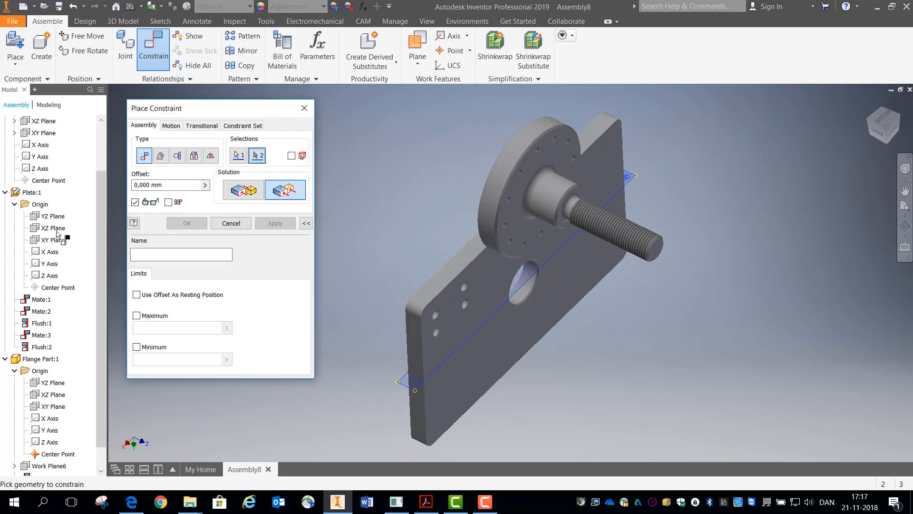
pyautogui.click(52, 406)
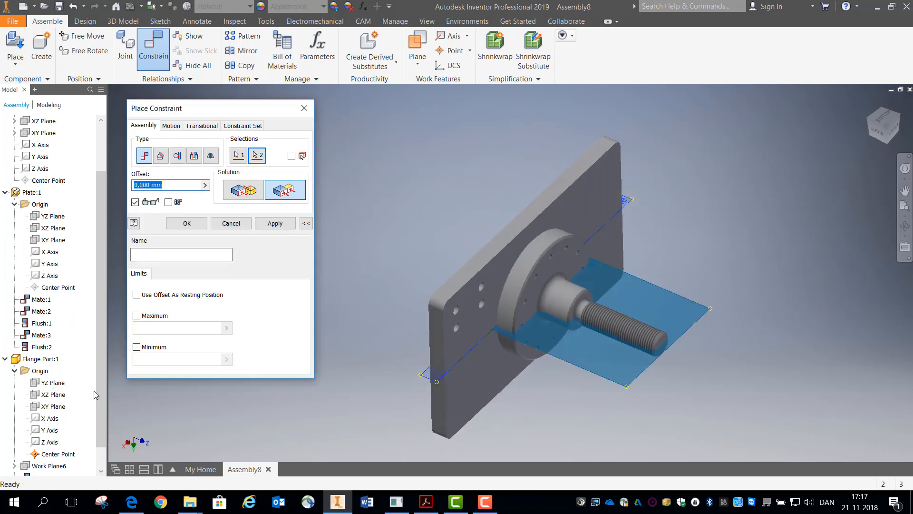
pyautogui.click(279, 223)
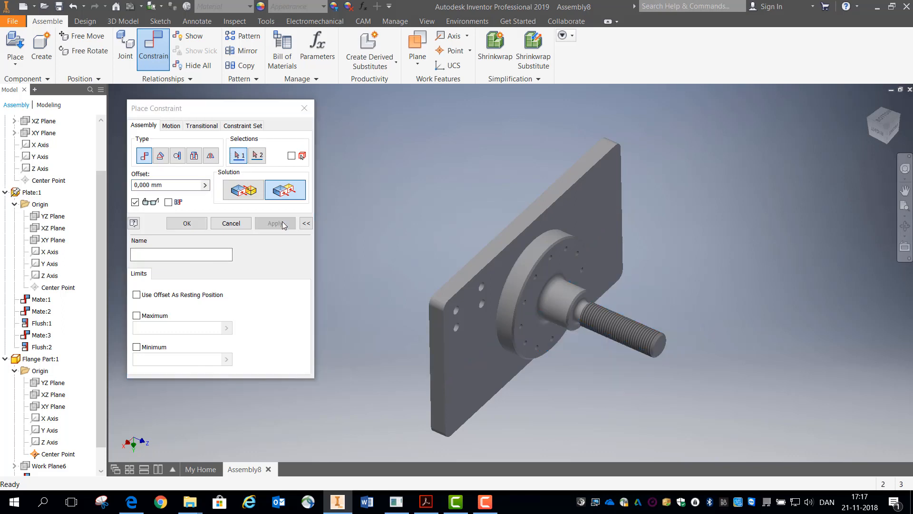
pyautogui.click(221, 223)
pyautogui.keyDown('shift'); pyautogui.moveTo(393, 336); pyautogui.dragTo(494, 333, button='middle'); pyautogui.keyUp('shift')
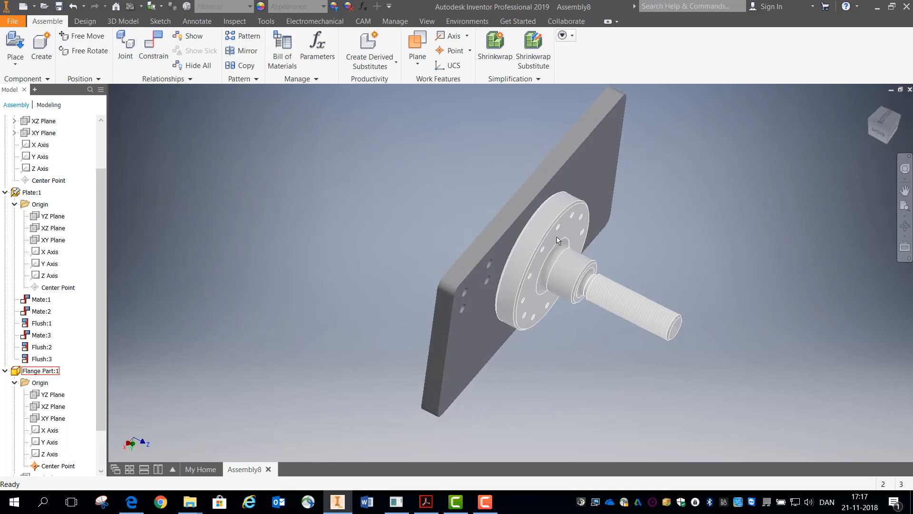
# Step: Suppress the flange's Mate:3, Flush:2 and Flush:3 constraints and move the flange away from the plate
pyautogui.click(558, 240)
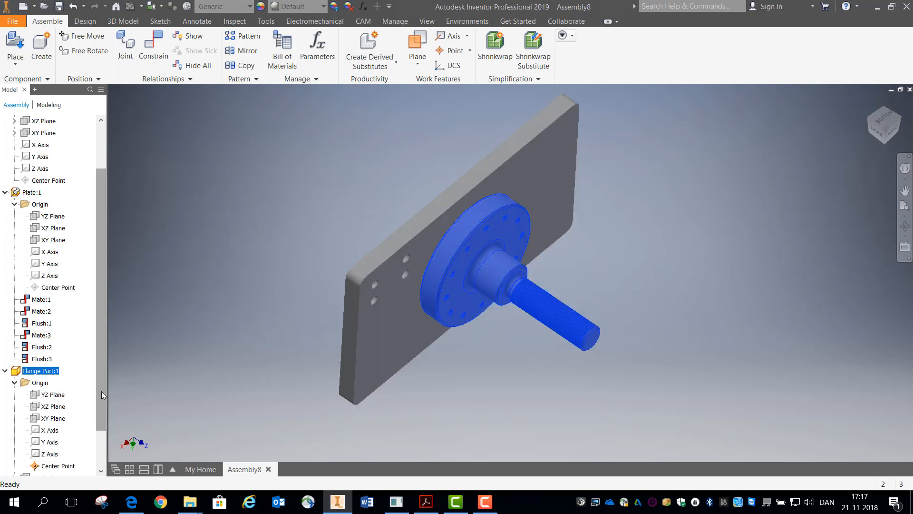
pyautogui.moveTo(101, 391); pyautogui.dragTo(98, 441)
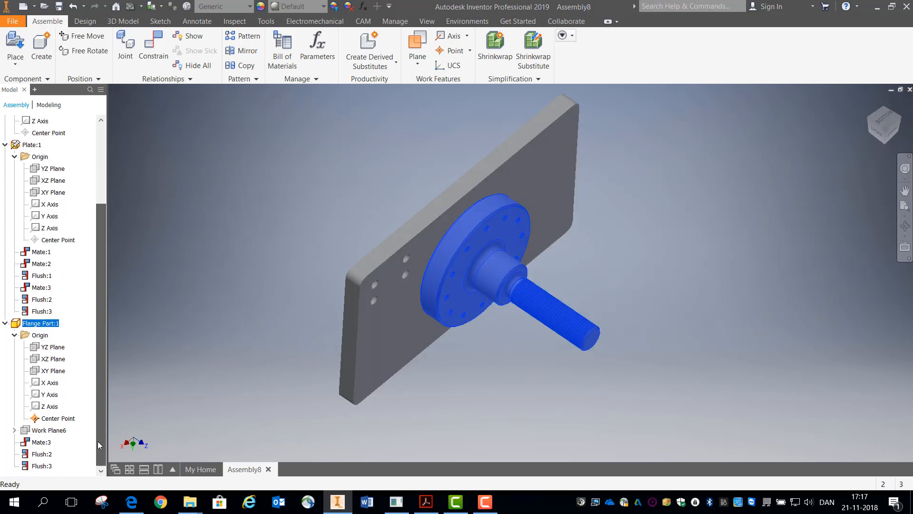
pyautogui.rightClick(38, 442)
pyautogui.click(54, 445)
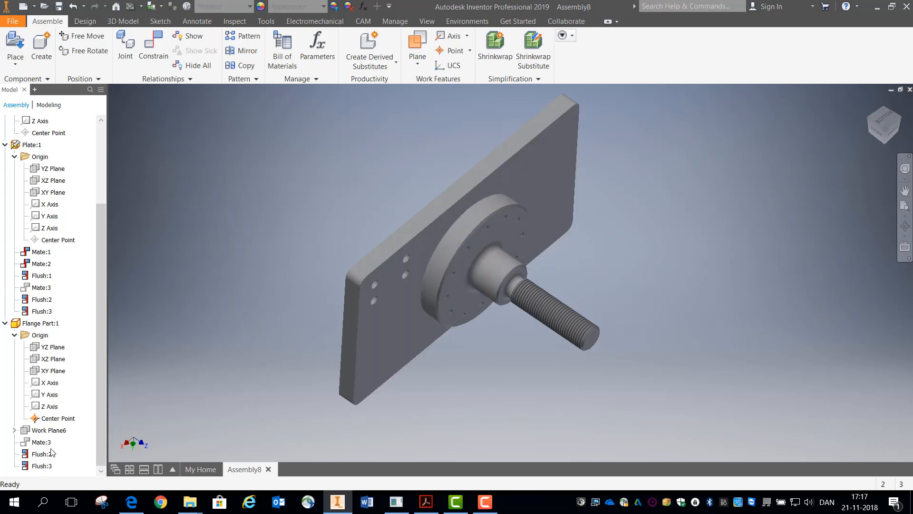
pyautogui.rightClick(46, 455)
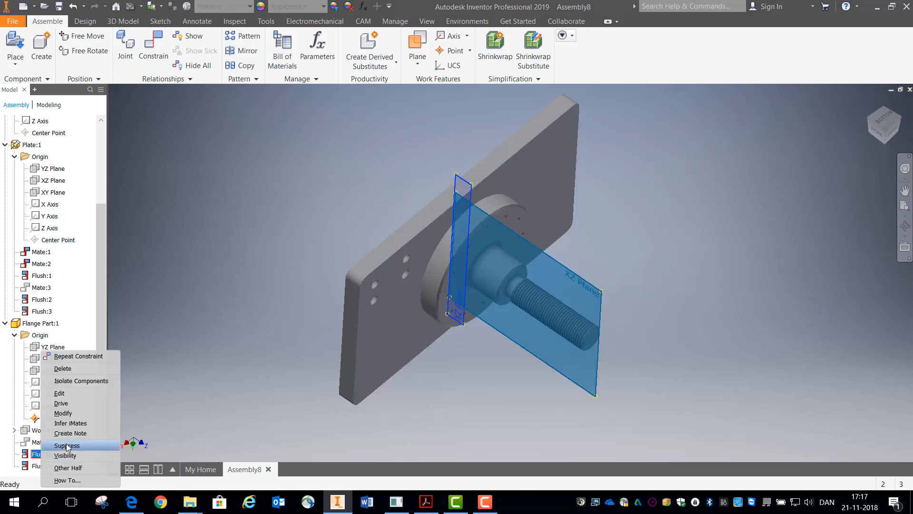
pyautogui.click(67, 446)
pyautogui.rightClick(41, 465)
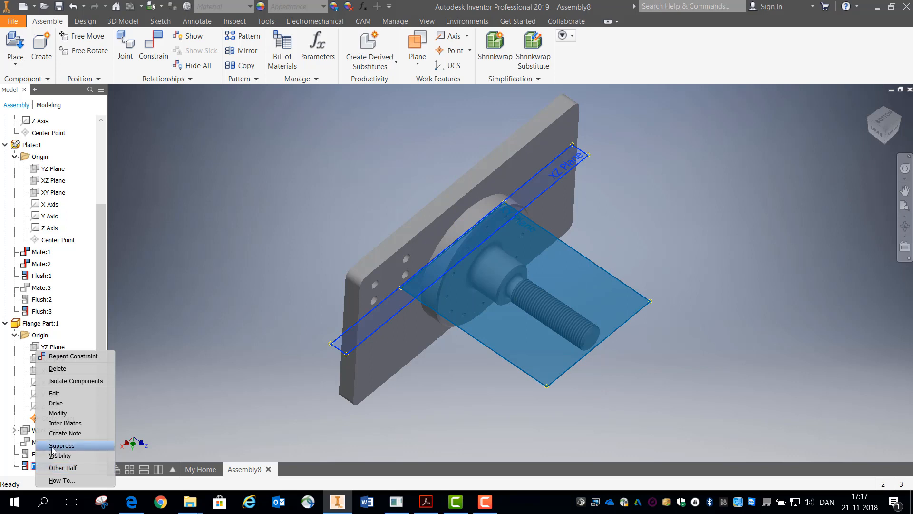
pyautogui.click(53, 448)
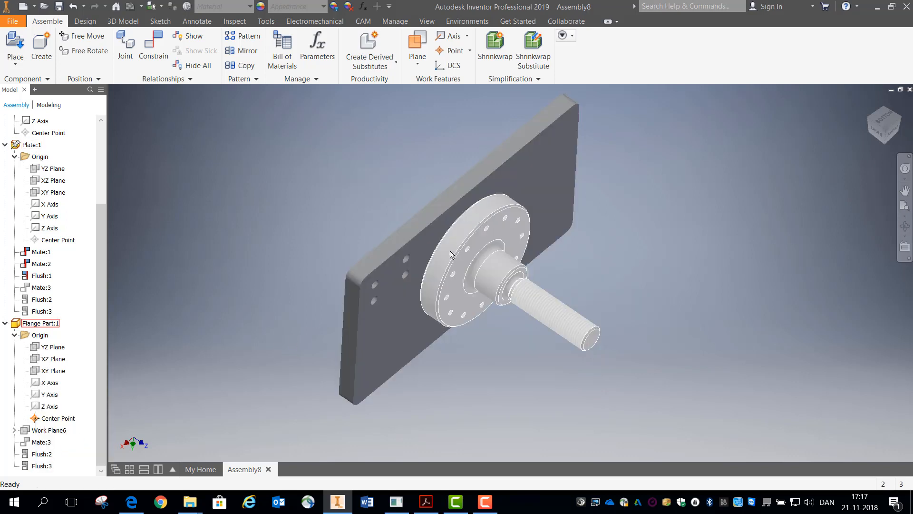
pyautogui.moveTo(450, 255); pyautogui.dragTo(522, 306)
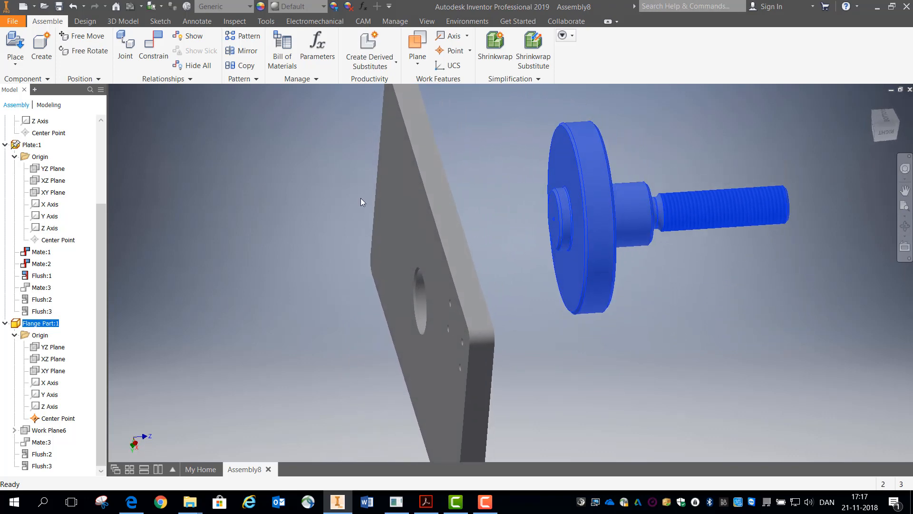
# Step: Attach the flange to the plate with a rigid joint at 0 mm gap, connecting the flange face centre to the large hole's centre
pyautogui.click(126, 56)
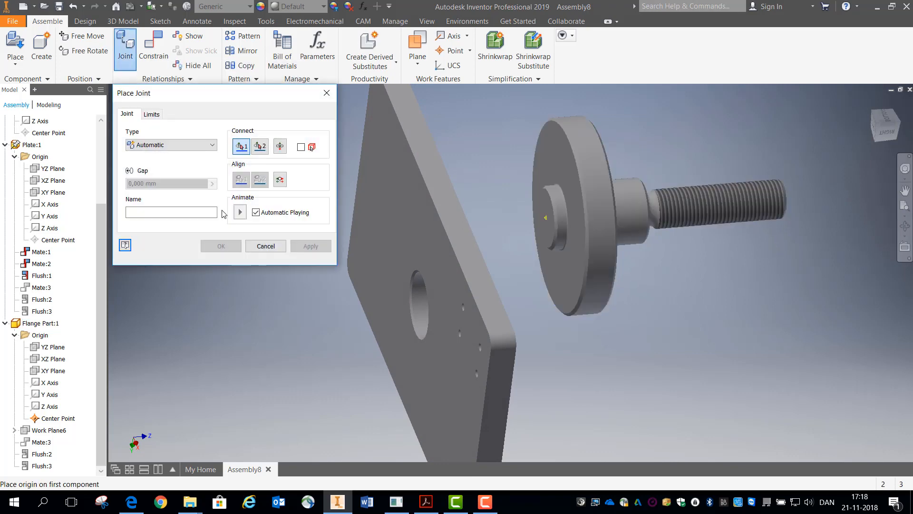
pyautogui.click(212, 146)
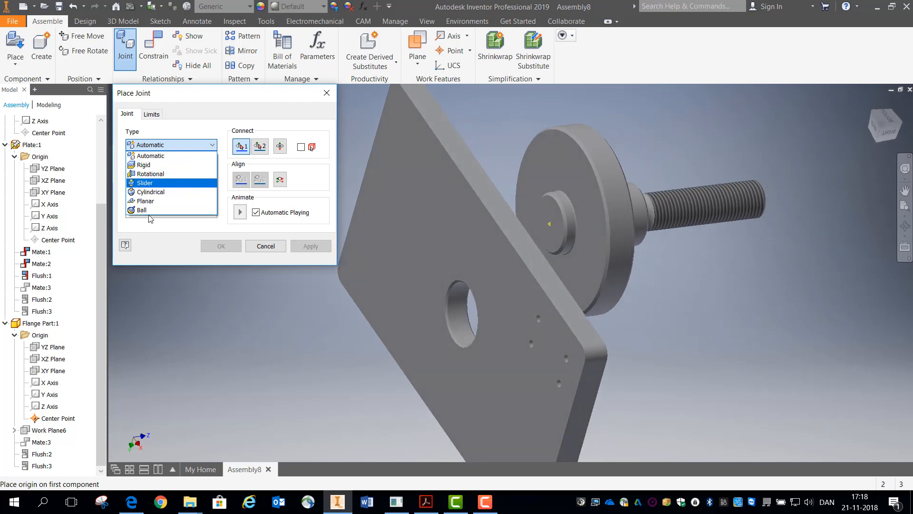
pyautogui.click(143, 165)
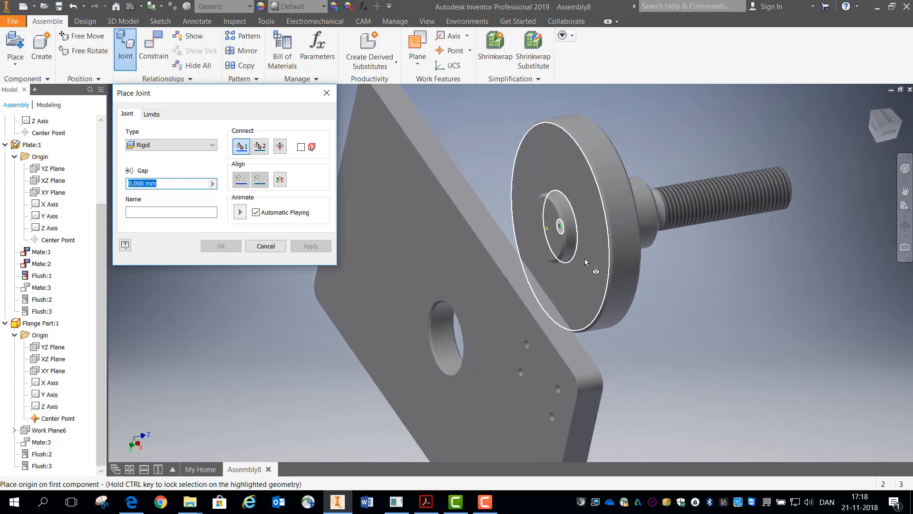
pyautogui.moveTo(584, 258)
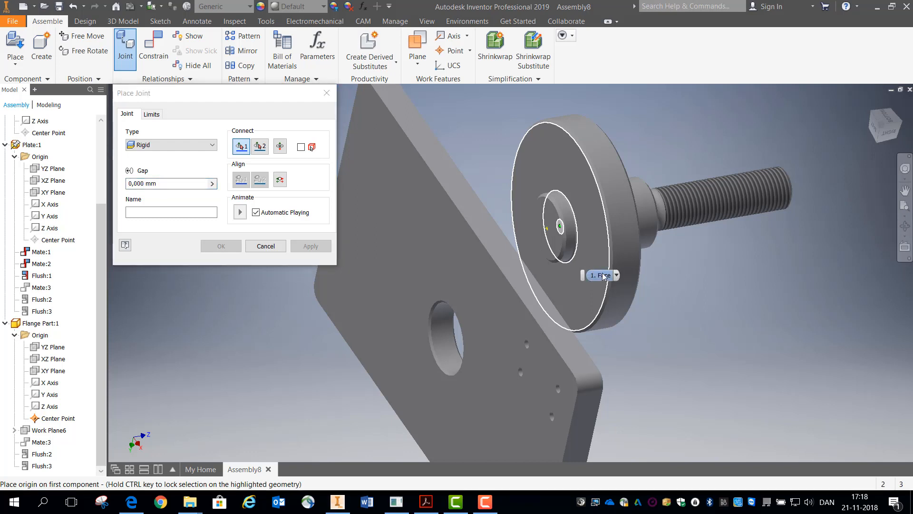
pyautogui.click(602, 275)
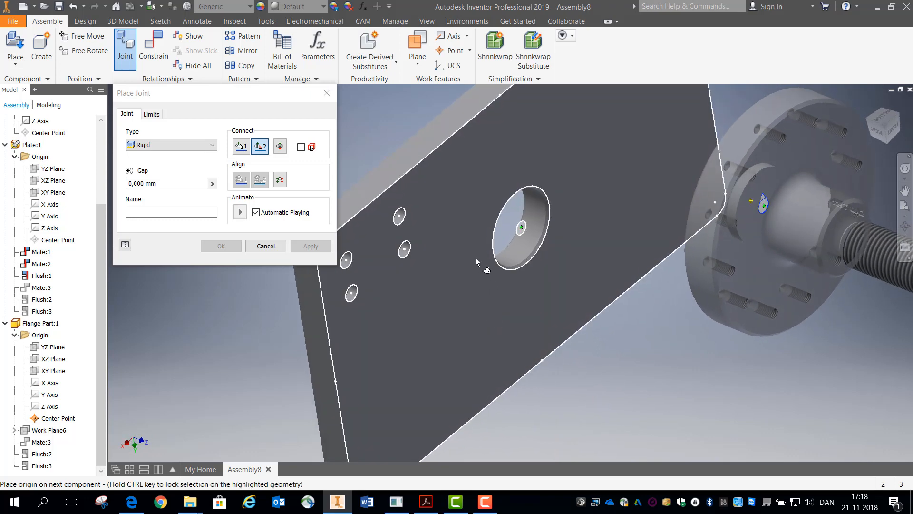
pyautogui.click(476, 258)
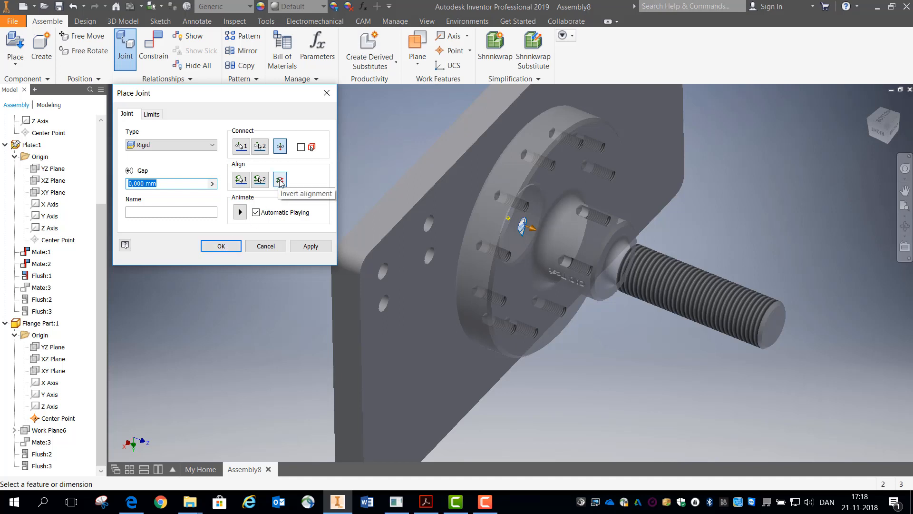
pyautogui.click(281, 146)
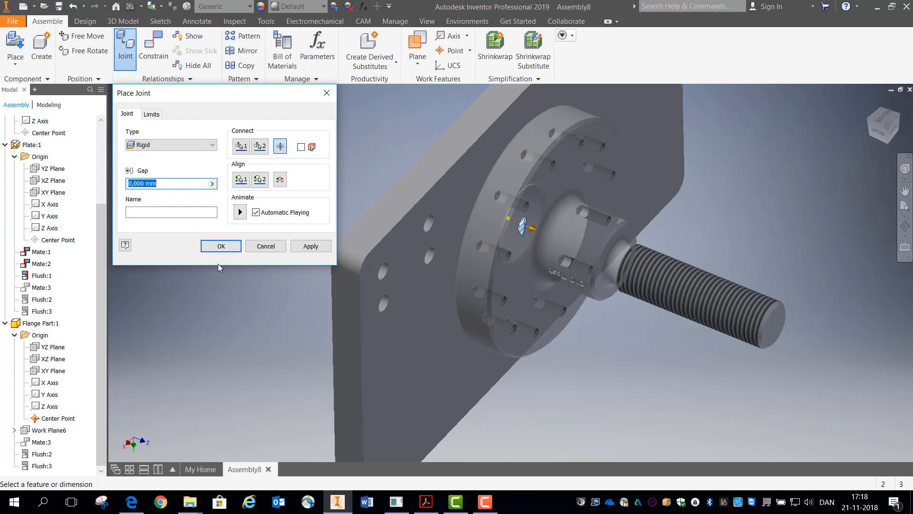
pyautogui.click(224, 246)
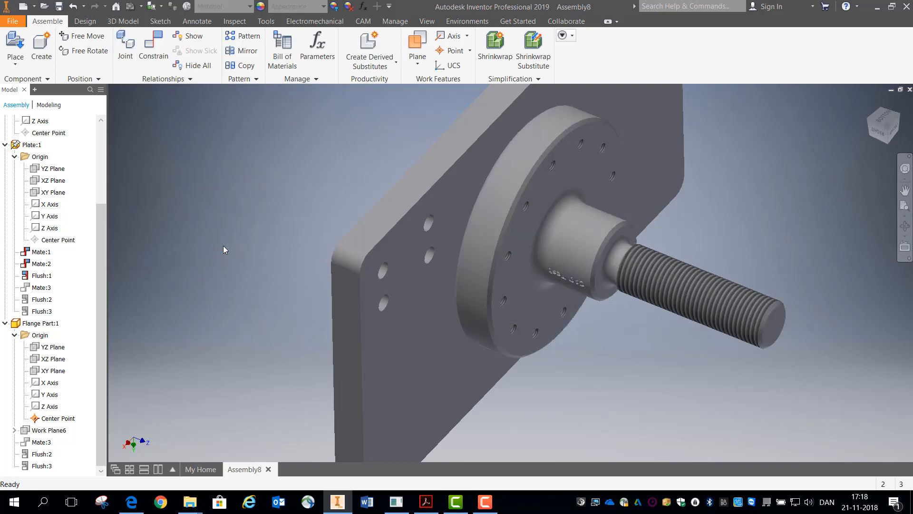
pyautogui.scroll(2, 503, 247)
pyautogui.keyDown('shift'); pyautogui.moveTo(503, 247); pyautogui.dragTo(390, 299, button='middle'); pyautogui.keyUp('shift')
pyautogui.click(534, 215)
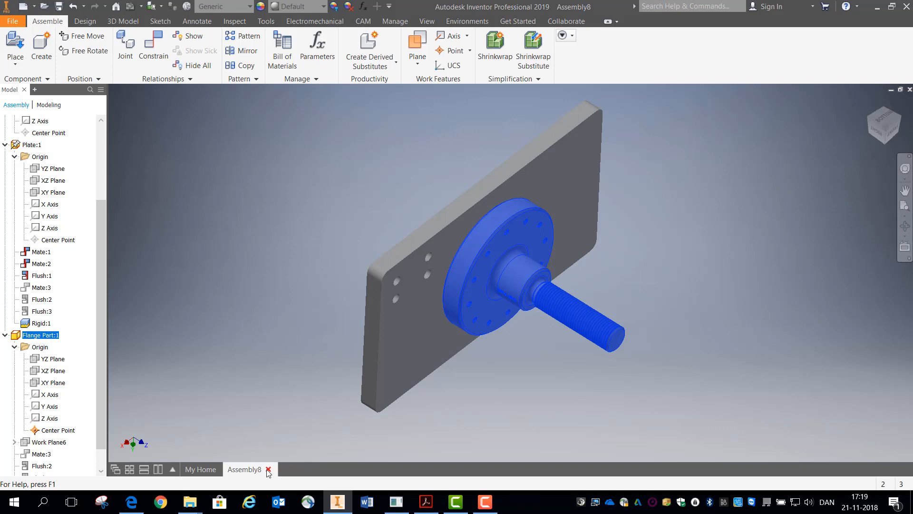
# Step: Switch to the exercise PDF in Adobe Acrobat Reader and examine the task 6 assembly instructions and nut positions
pyautogui.hotkey('alt', 'Tab')
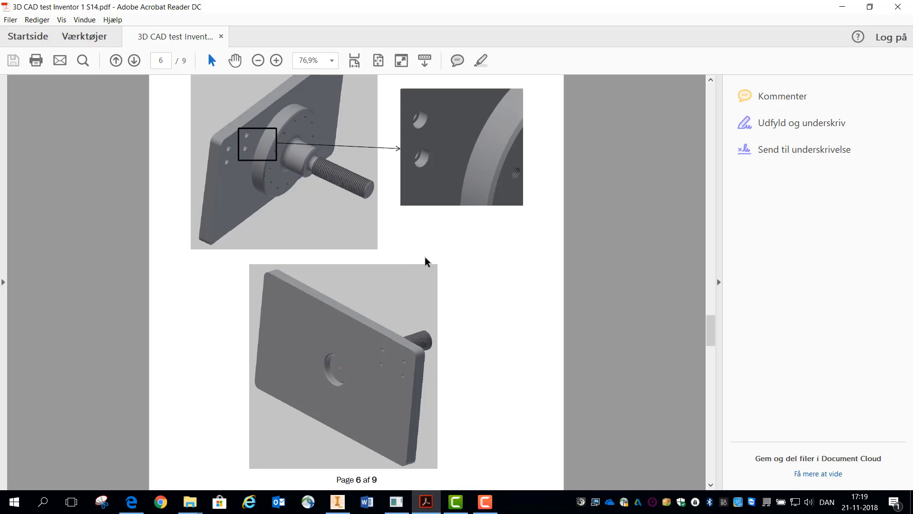
pyautogui.scroll(-15, 425, 261)
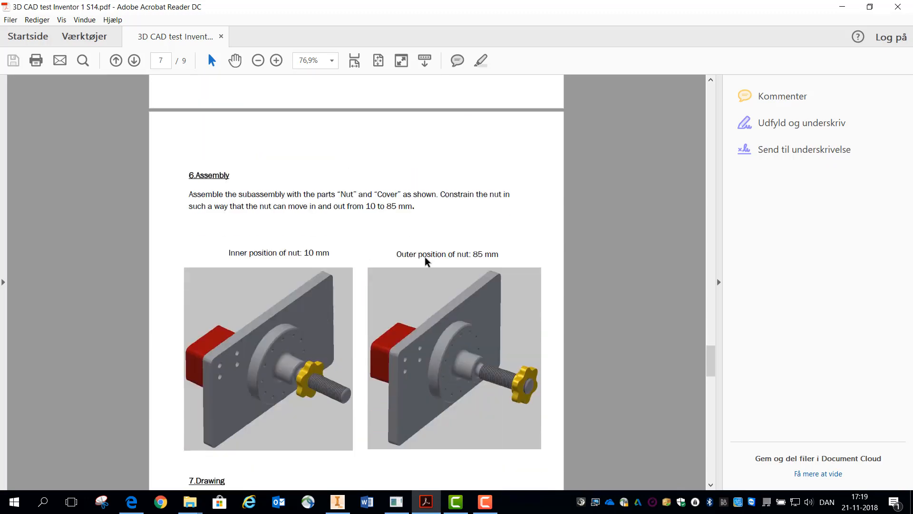
pyautogui.scroll(-1, 426, 261)
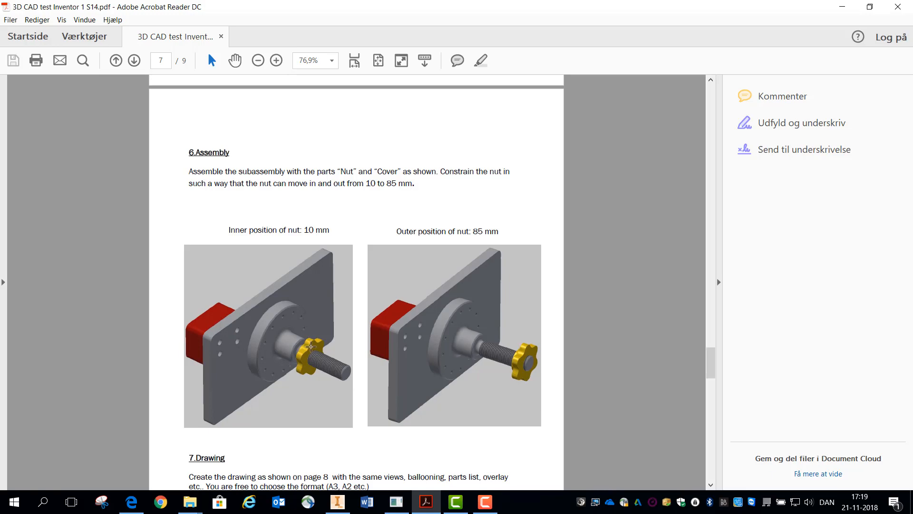
# Step: Switch back to Inventor, create a new assembly and place a single Subassembly.iam grounded at the origin
pyautogui.click(346, 499)
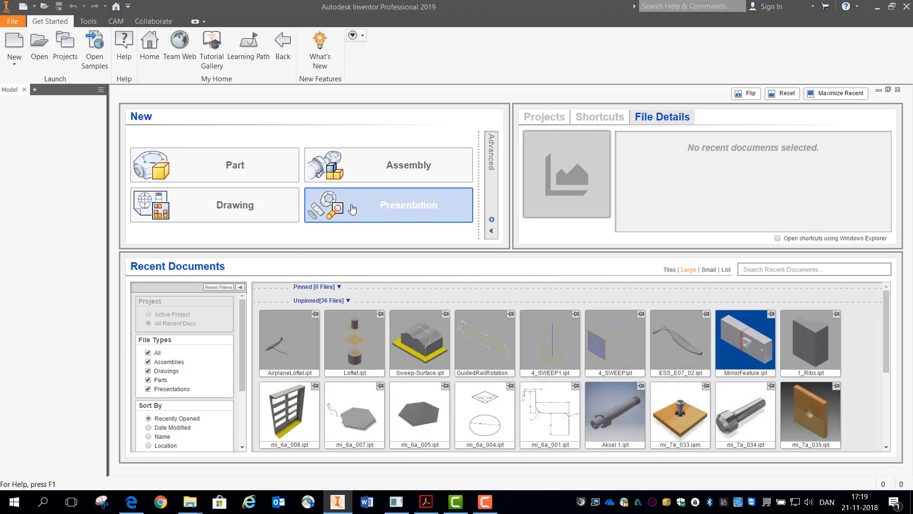
pyautogui.click(385, 165)
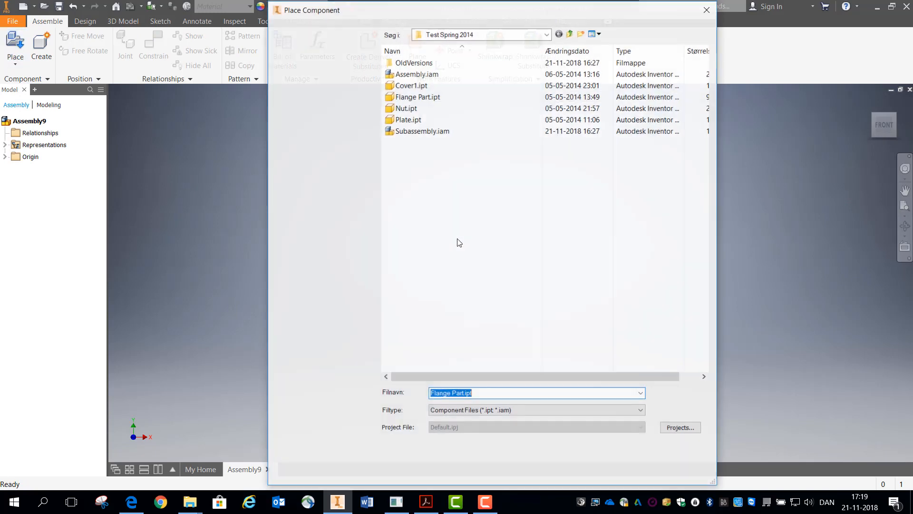
pyautogui.click(424, 131)
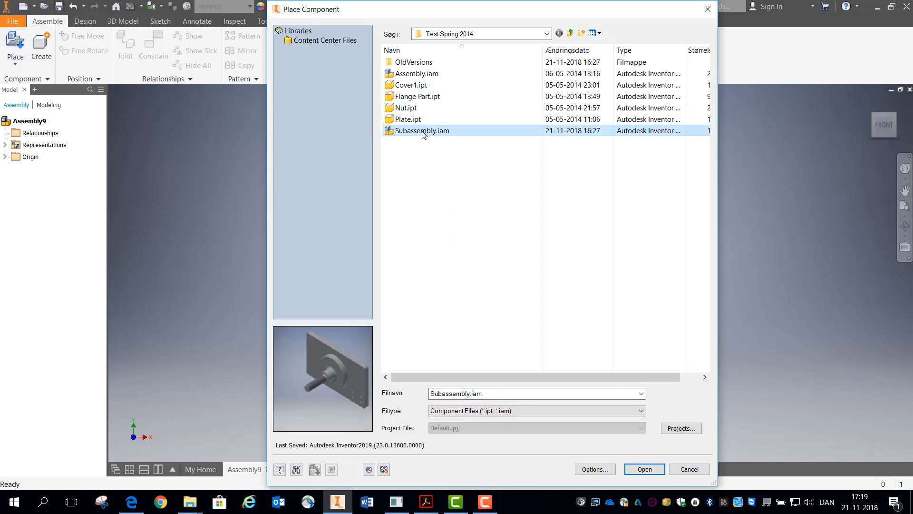
pyautogui.doubleClick(410, 132)
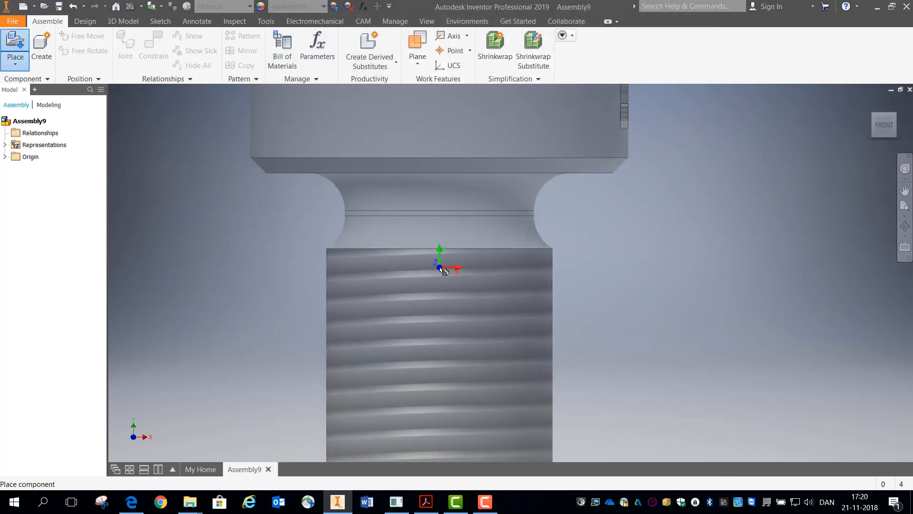
pyautogui.rightClick(445, 265)
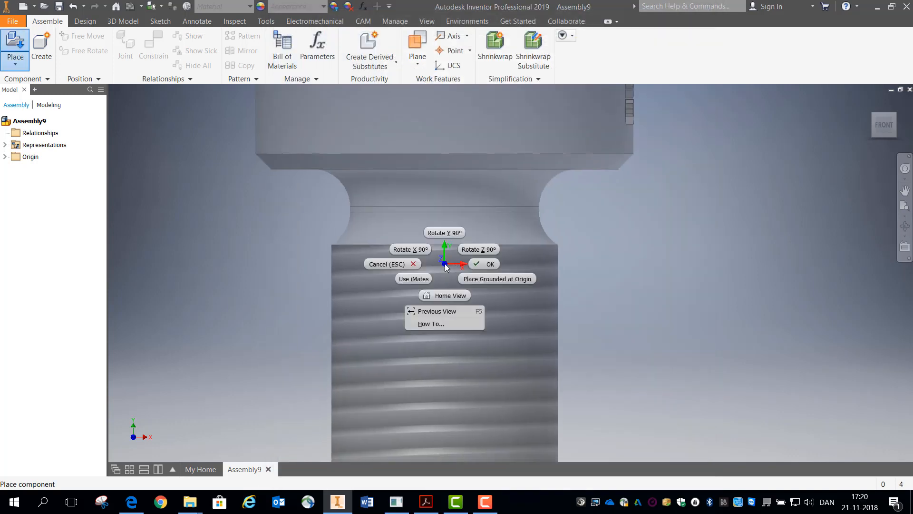
pyautogui.click(490, 280)
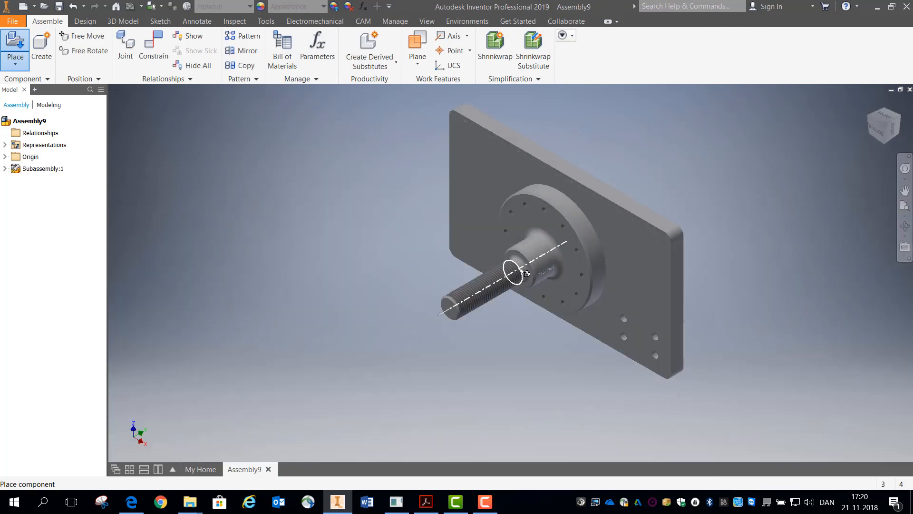
pyautogui.rightClick(317, 254)
pyautogui.click(363, 255)
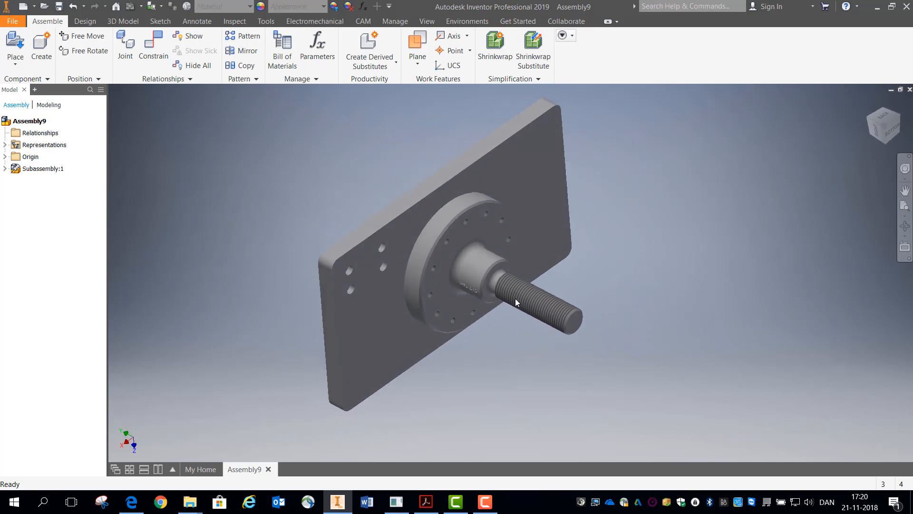
# Step: Compare the subassembly in Inventor with the PDF's task 6 images to check where the cover and nut belong
pyautogui.click(426, 502)
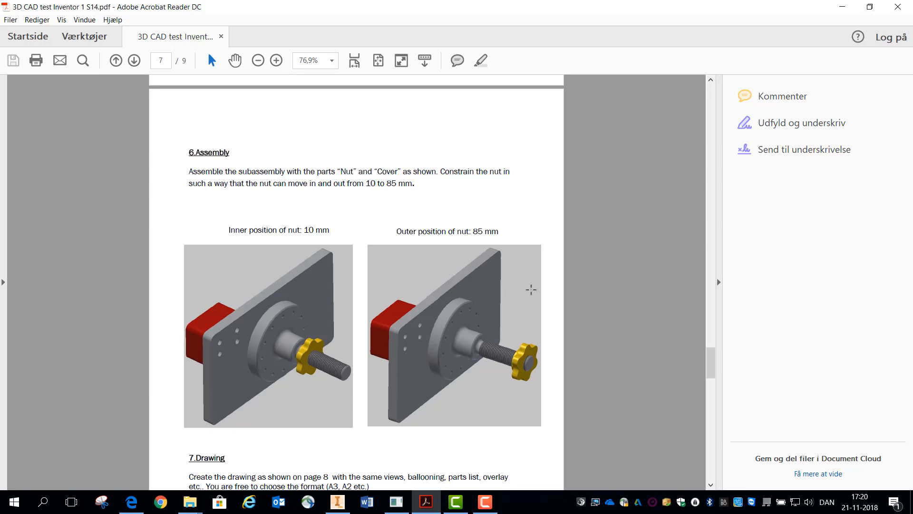
pyautogui.click(426, 502)
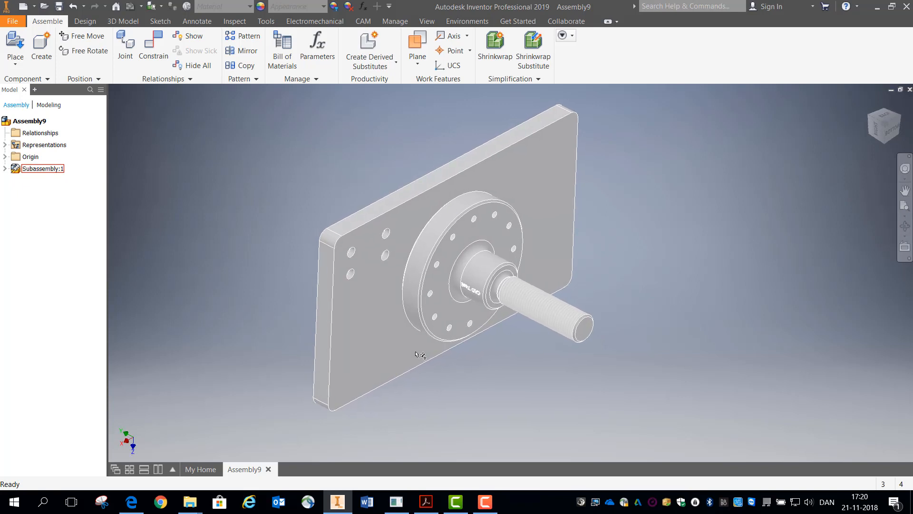
pyautogui.click(412, 430)
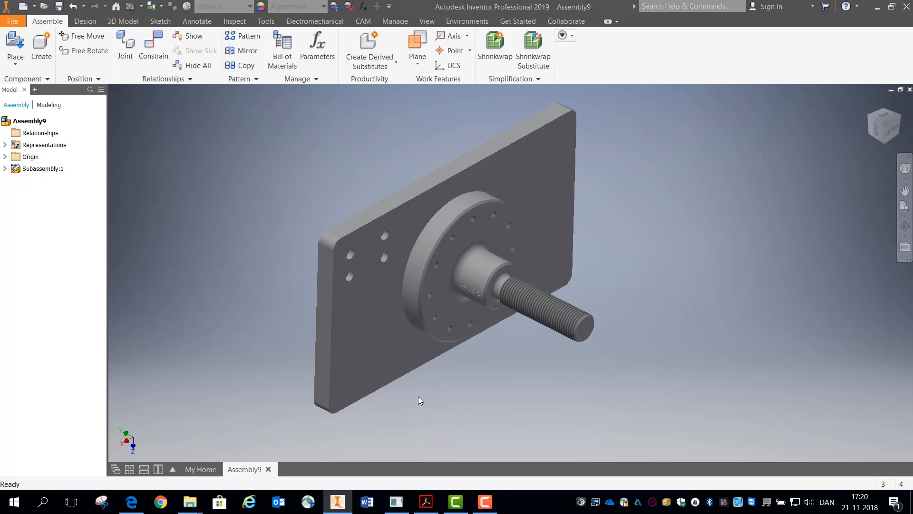
pyautogui.click(426, 502)
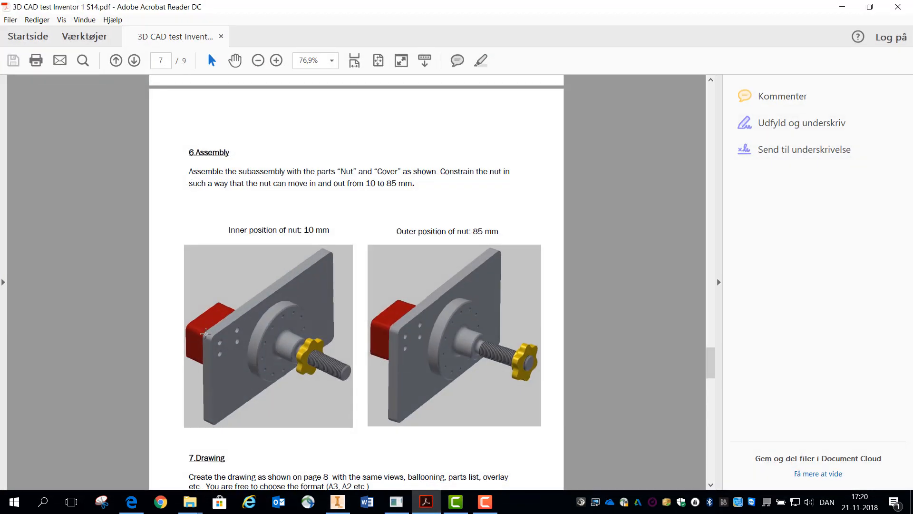
pyautogui.click(425, 502)
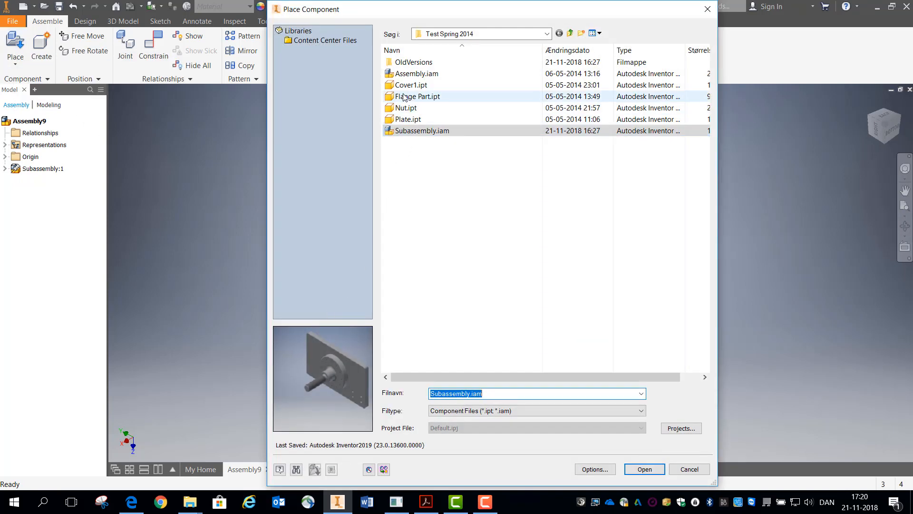
# Step: Place one instance of Cover1.ipt in free space behind the plate
pyautogui.doubleClick(405, 86)
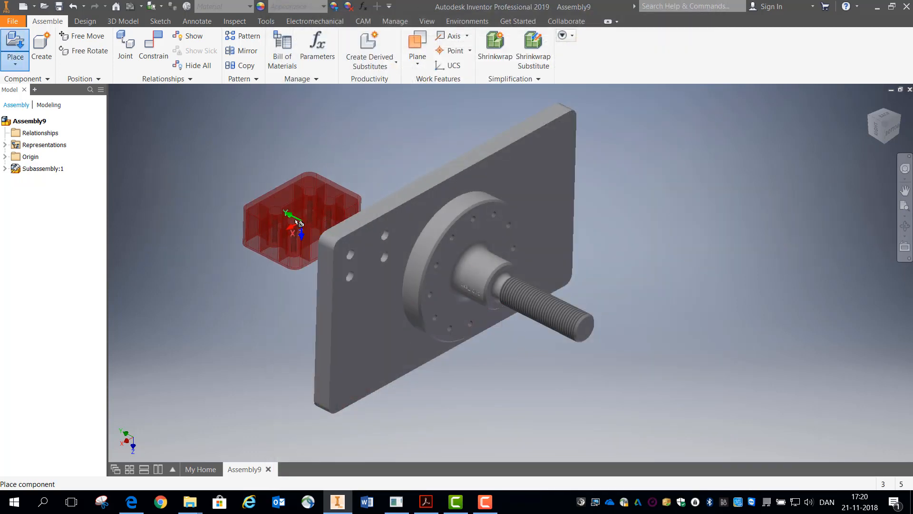
pyautogui.click(232, 215)
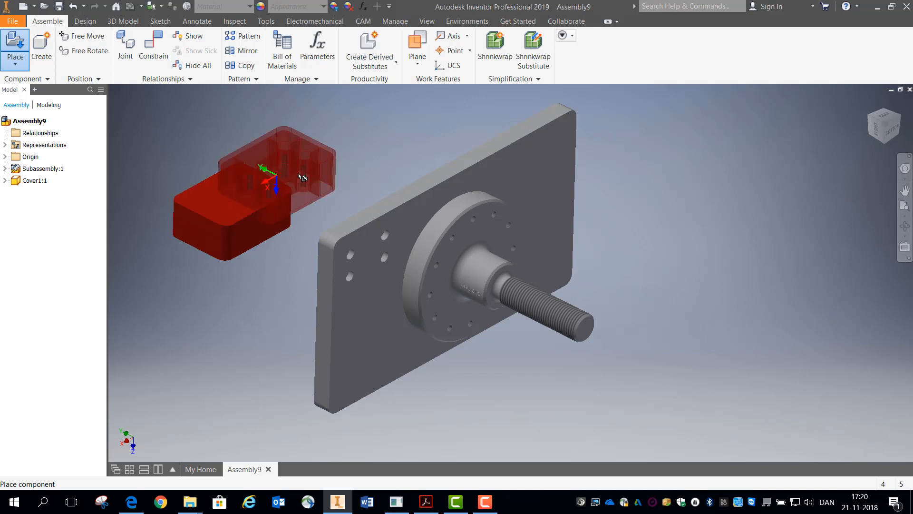
pyautogui.rightClick(305, 175)
pyautogui.click(306, 201)
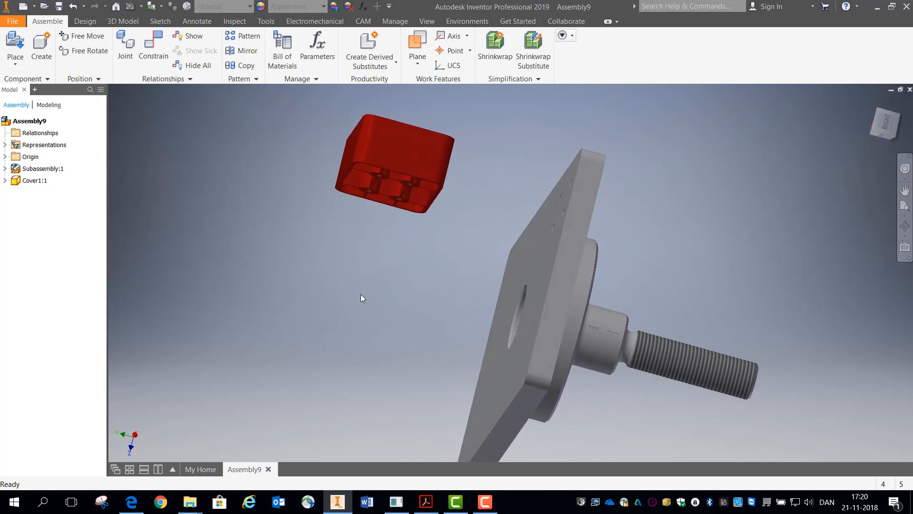
# Step: Constrain a screw hole on the cover's open side to a small hole on the plate's rear face with an Insert constraint at 0 mm offset
pyautogui.click(412, 182)
pyautogui.scroll(5, 410, 197)
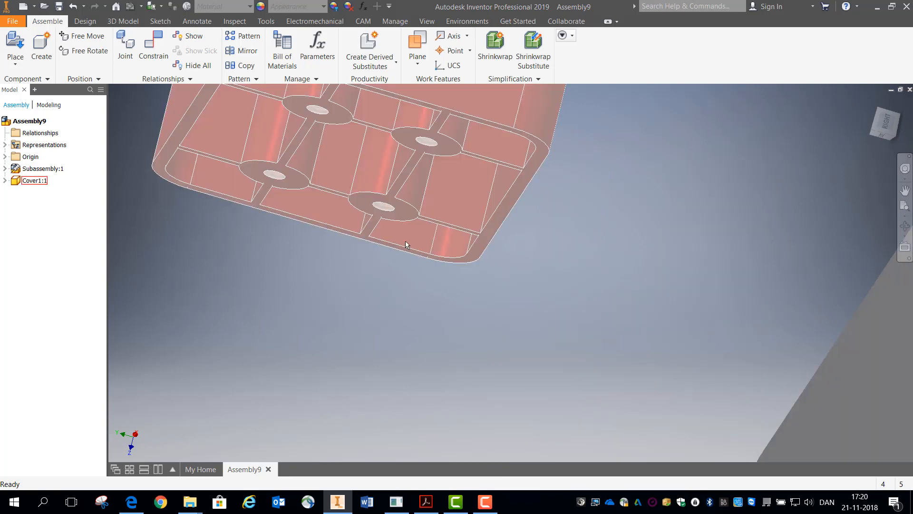
pyautogui.click(497, 266)
pyautogui.scroll(-5, 507, 333)
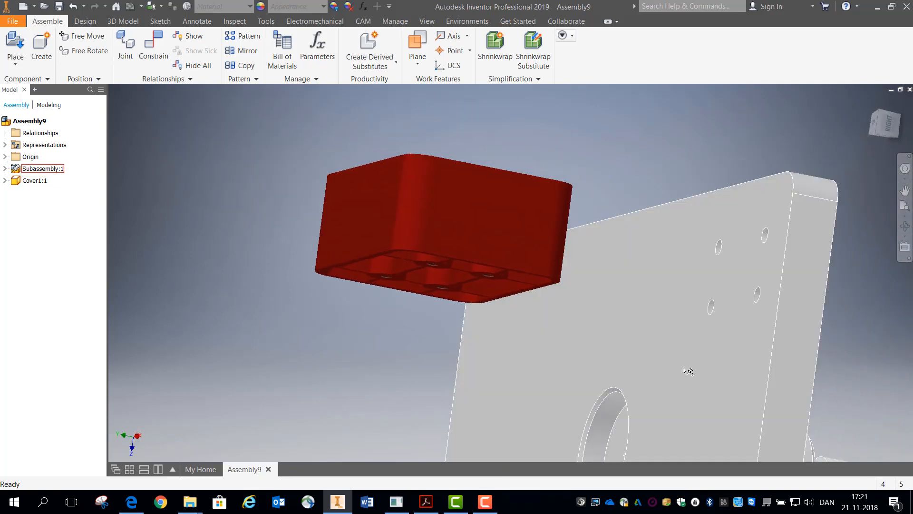
pyautogui.keyDown('shift'); pyautogui.moveTo(501, 301); pyautogui.dragTo(464, 258, button='middle'); pyautogui.keyUp('shift')
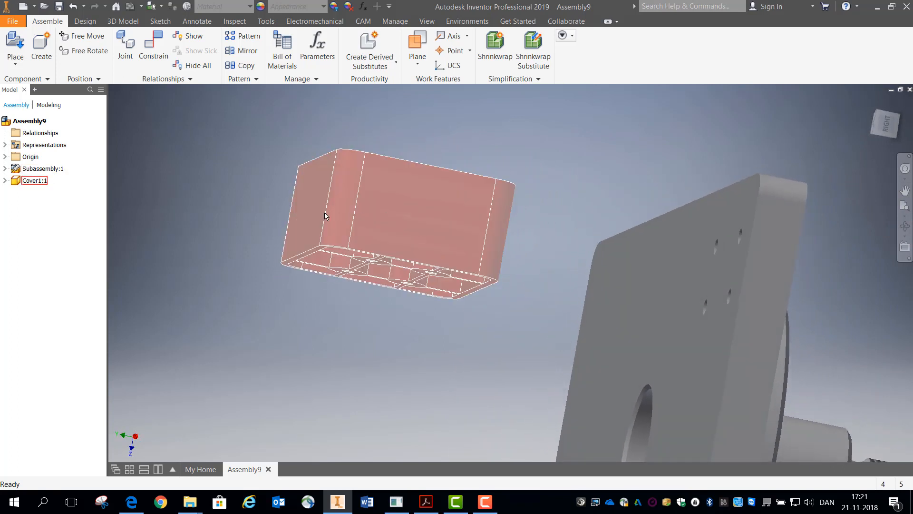
pyautogui.click(153, 48)
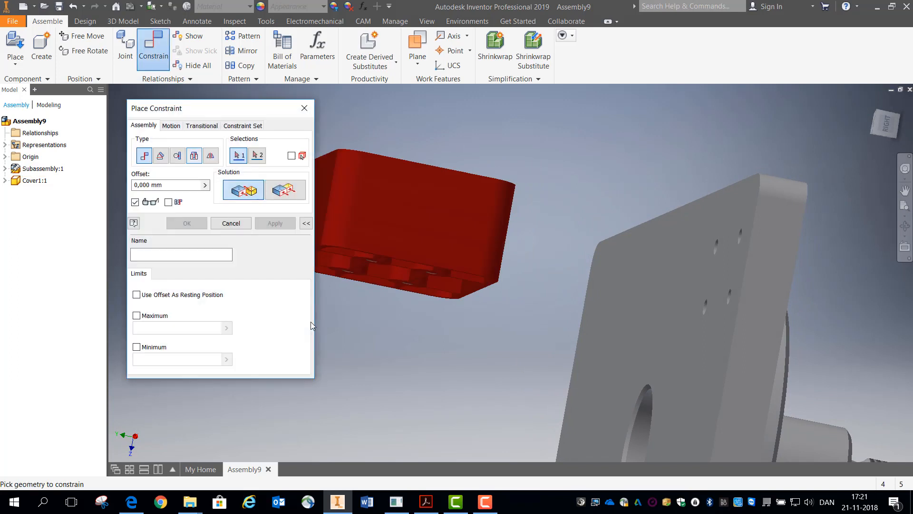
pyautogui.click(195, 156)
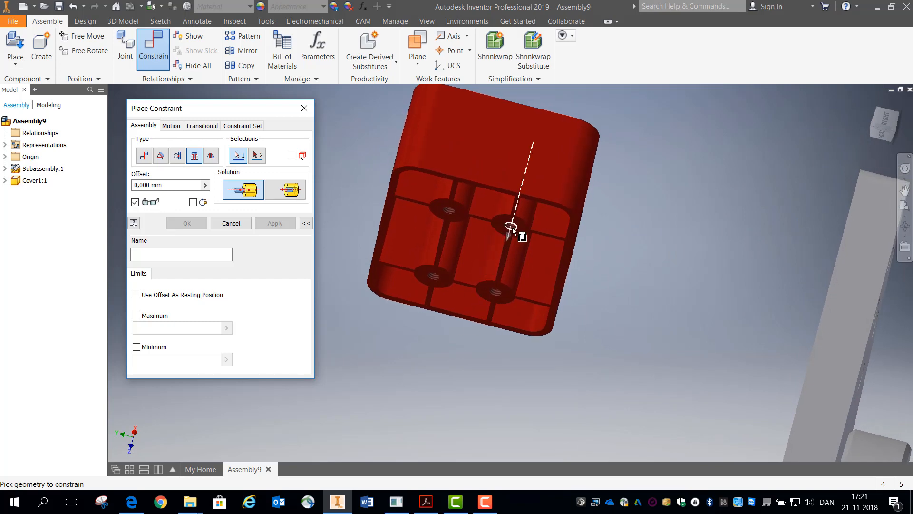
pyautogui.click(512, 227)
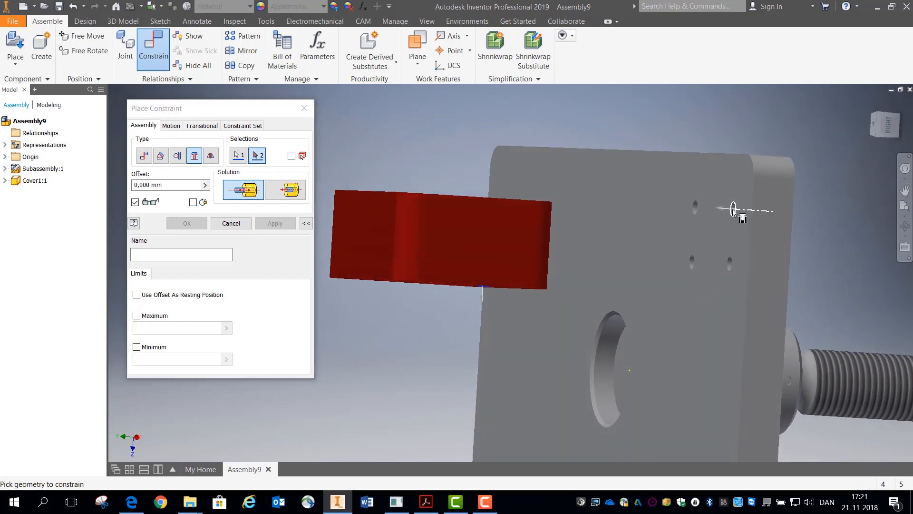
pyautogui.click(731, 210)
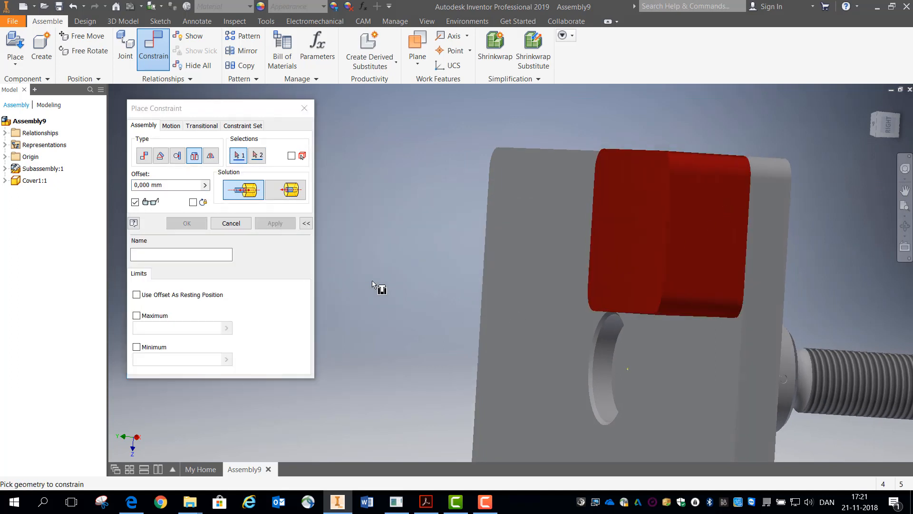
pyautogui.click(231, 223)
# Step: Swing the cover aside and constrain a second screw hole on it to the matching plate hole with an Insert constraint at 0 mm offset
pyautogui.moveTo(606, 222); pyautogui.dragTo(633, 222)
pyautogui.keyDown('shift'); pyautogui.moveTo(633, 224); pyautogui.dragTo(523, 269, button='middle'); pyautogui.keyUp('shift')
pyautogui.moveTo(454, 172); pyautogui.dragTo(434, 163)
pyautogui.click(153, 47)
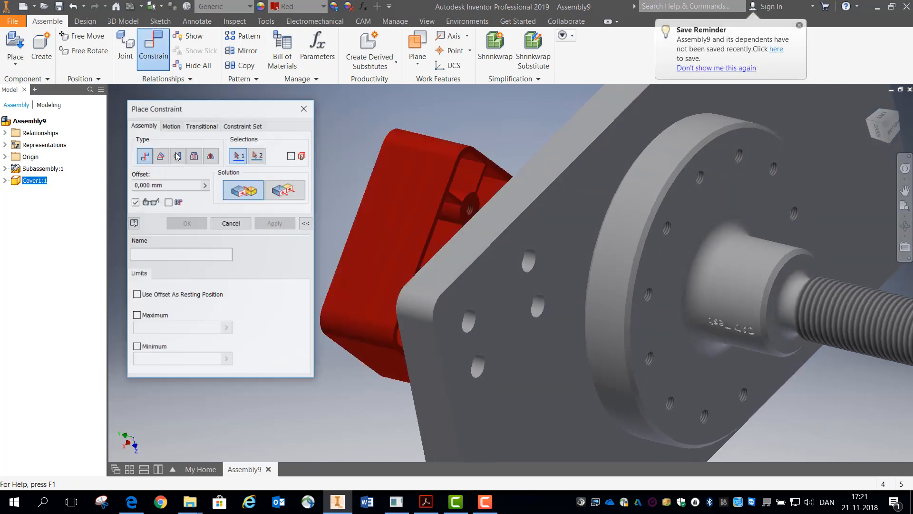
pyautogui.click(194, 157)
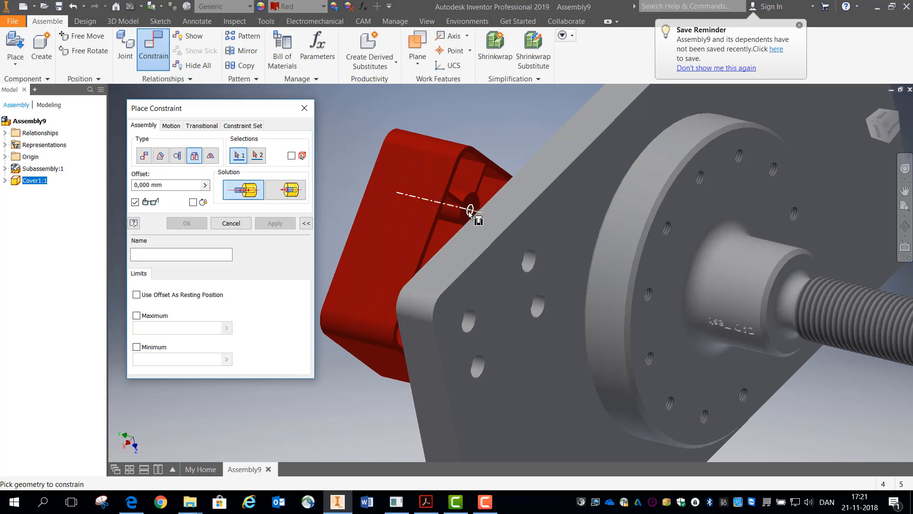
pyautogui.scroll(5, 492, 315)
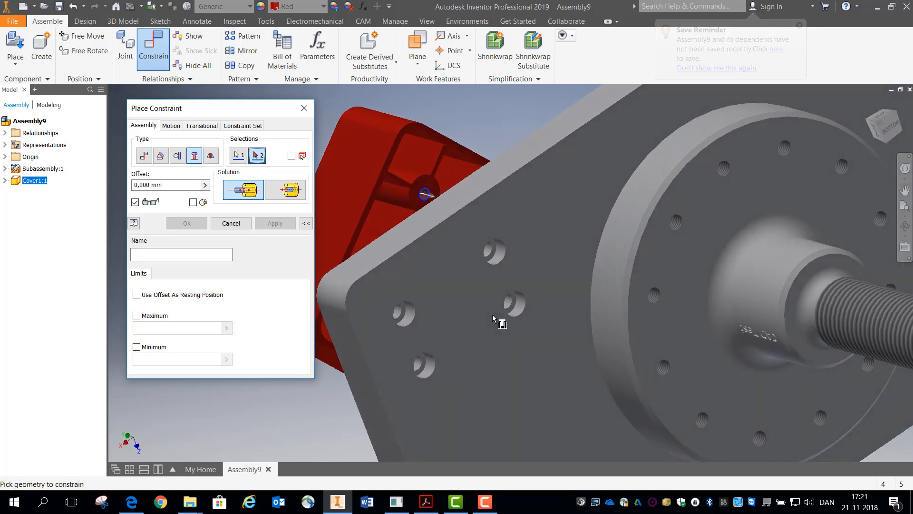
pyautogui.scroll(2, 486, 316)
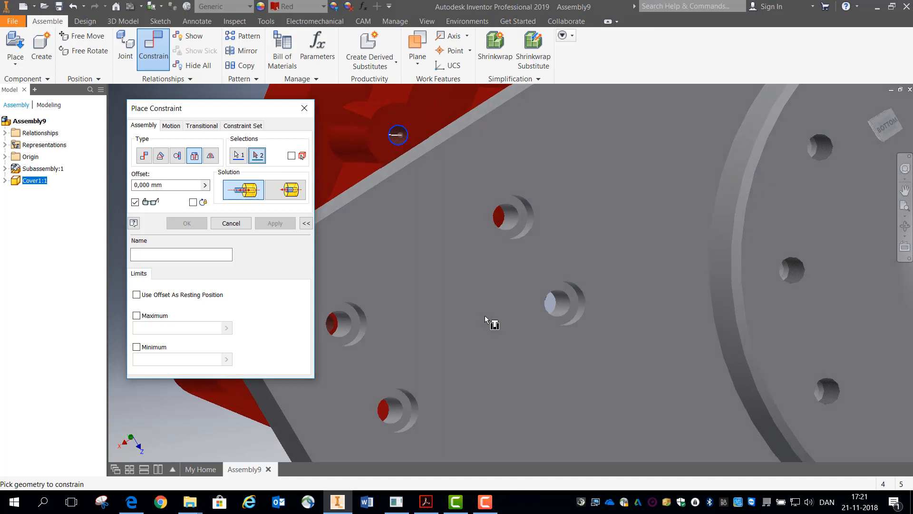
pyautogui.click(504, 224)
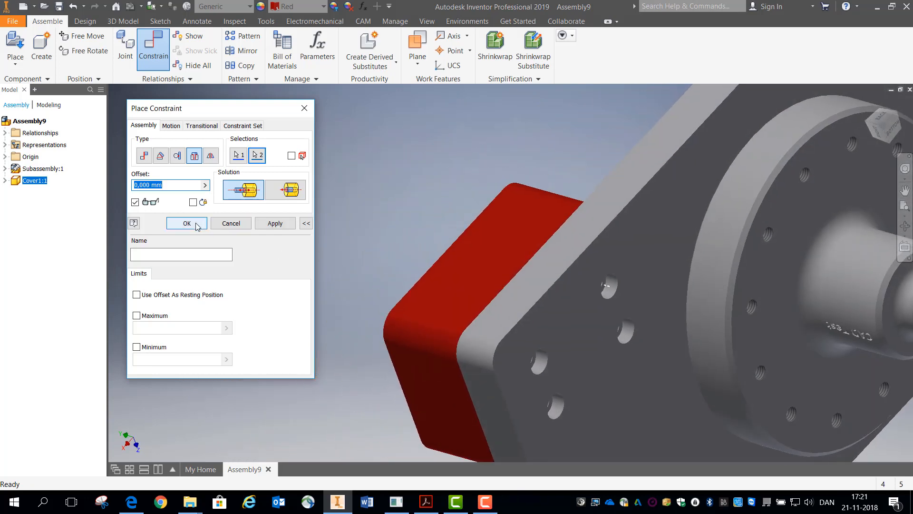
pyautogui.click(196, 223)
# Step: Test whether the cover can still be moved and compare the assembly with the PDF's task 6 images
pyautogui.press('F6')
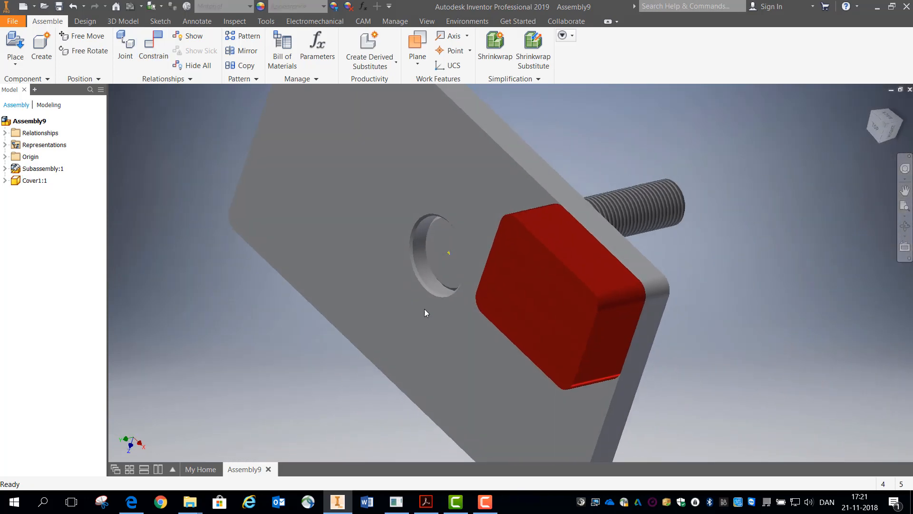
pyautogui.click(576, 300)
pyautogui.moveTo(561, 289); pyautogui.dragTo(649, 283)
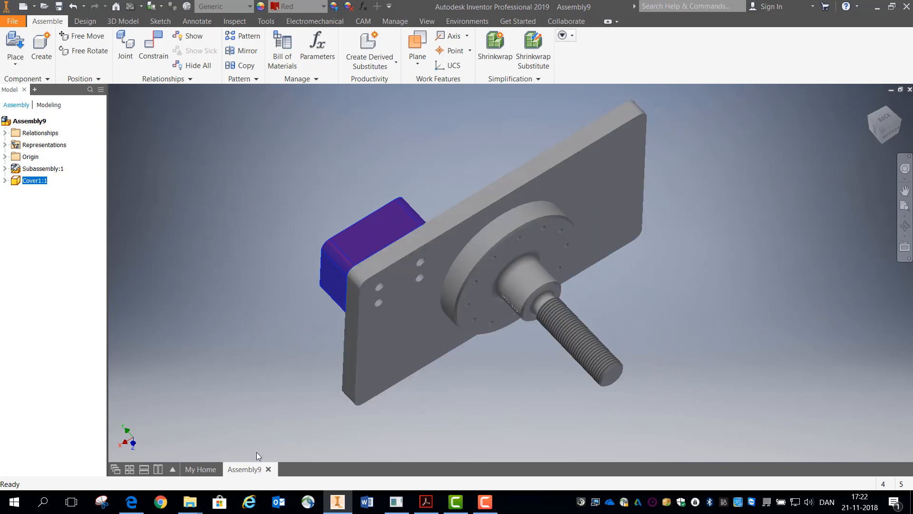
pyautogui.click(426, 502)
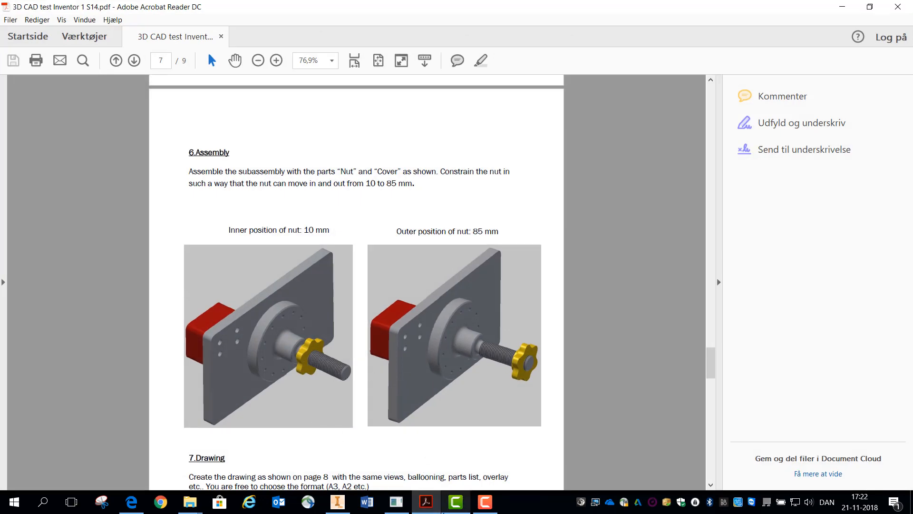
pyautogui.click(426, 504)
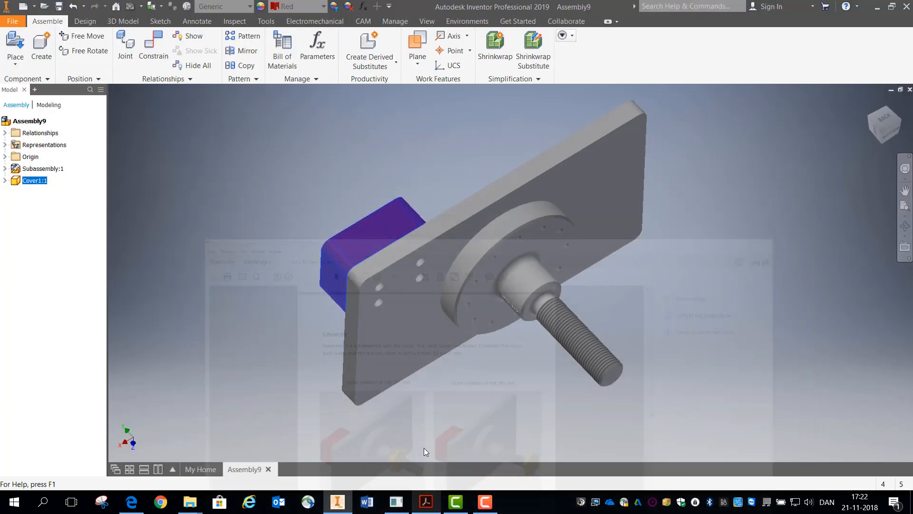
pyautogui.click(152, 219)
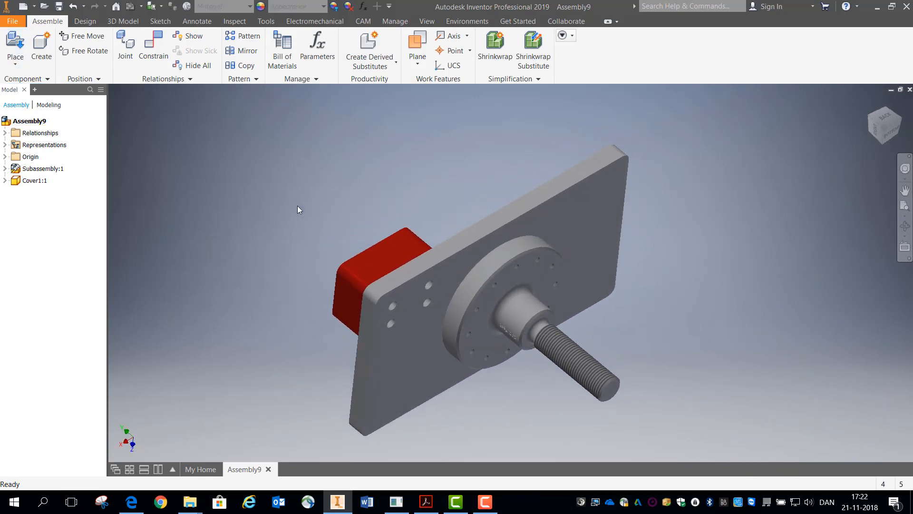
# Step: Place one instance of Nut.ipt in free space beside the threaded shaft
pyautogui.press('p')
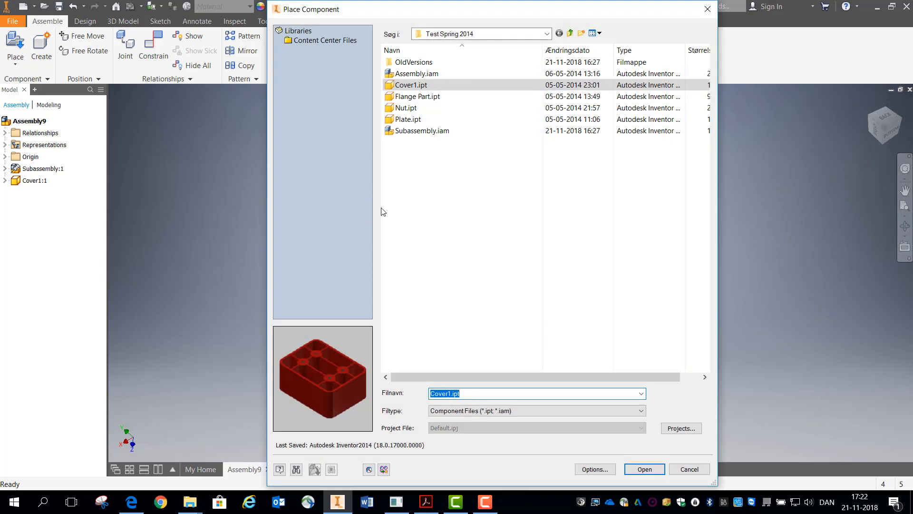
pyautogui.click(407, 108)
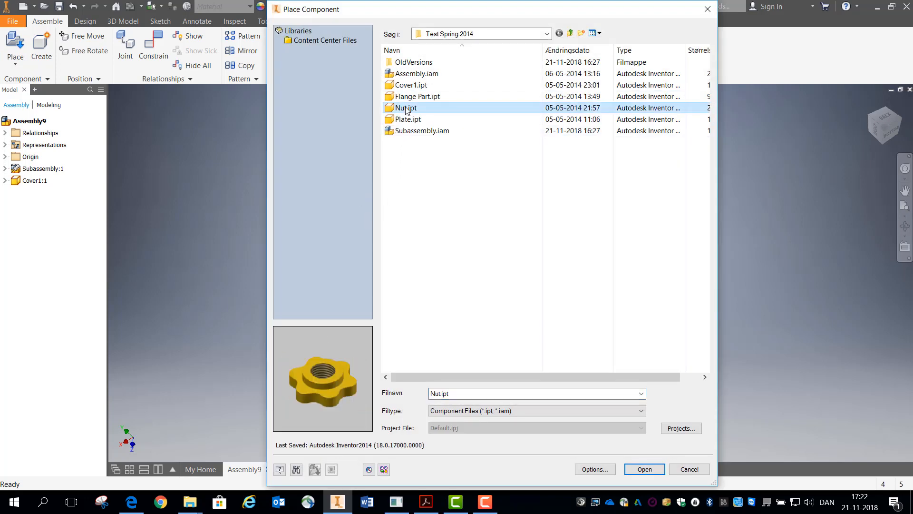
pyautogui.doubleClick(407, 109)
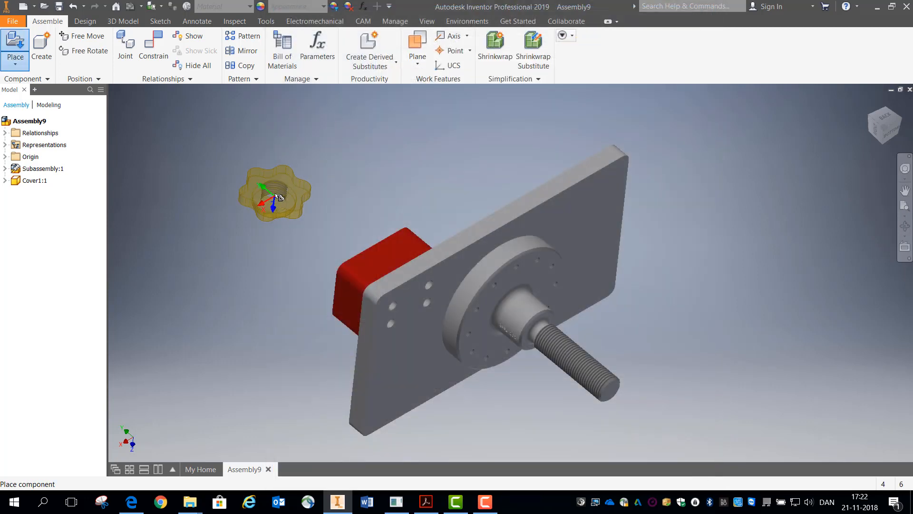
pyautogui.click(750, 243)
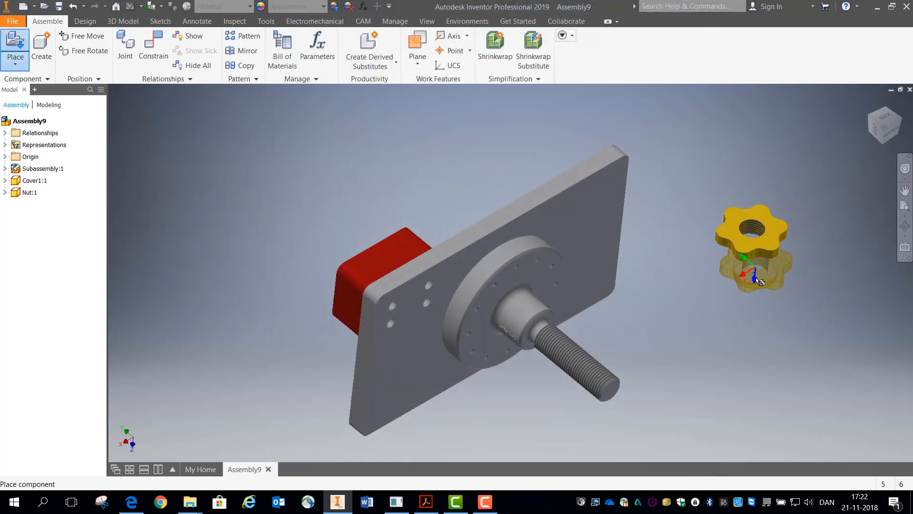
pyautogui.rightClick(756, 298)
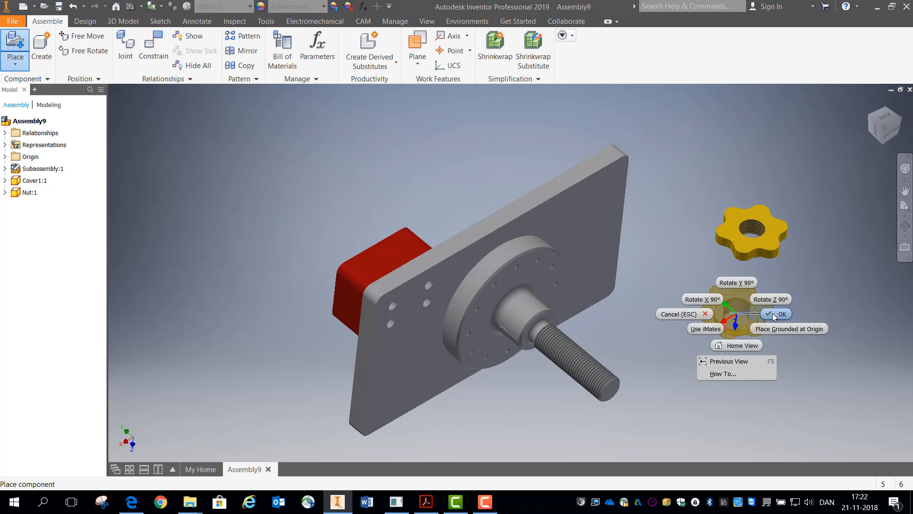
pyautogui.click(773, 313)
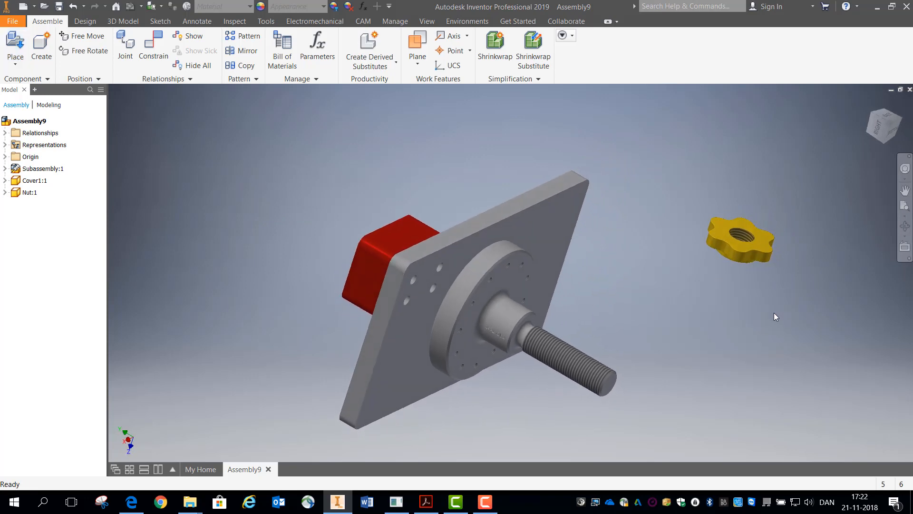
pyautogui.moveTo(720, 220); pyautogui.dragTo(685, 304)
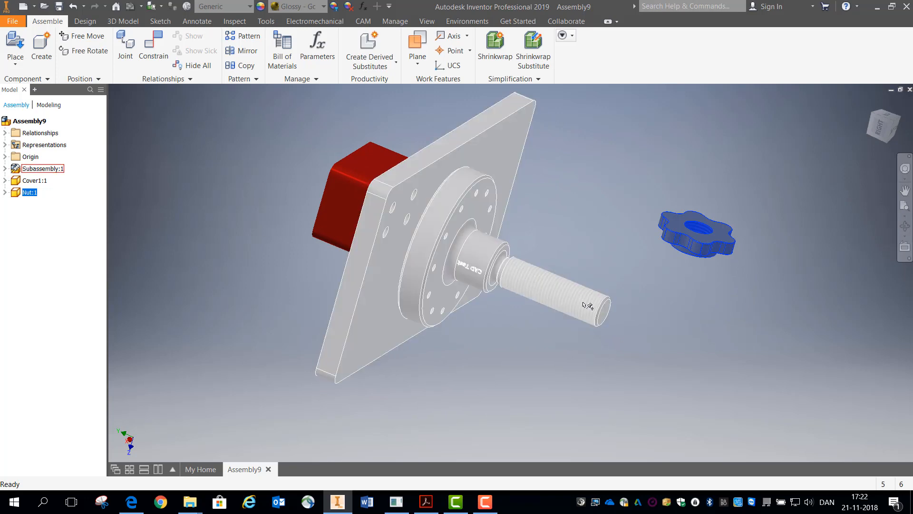
pyautogui.click(127, 56)
pyautogui.click(212, 146)
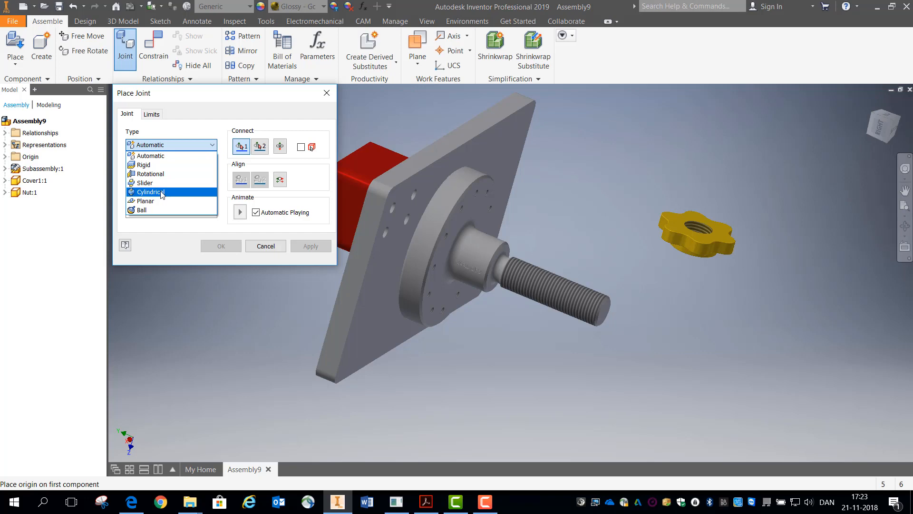
pyautogui.click(150, 191)
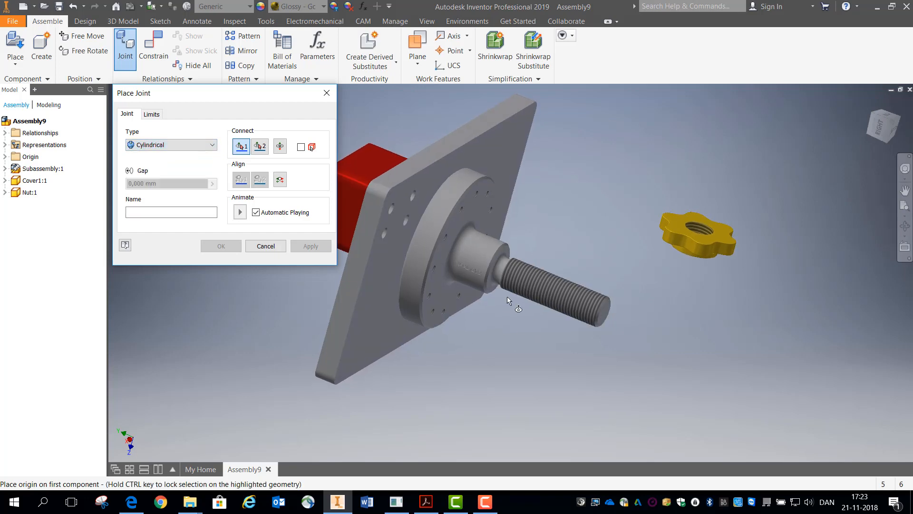
pyautogui.scroll(5, 507, 296)
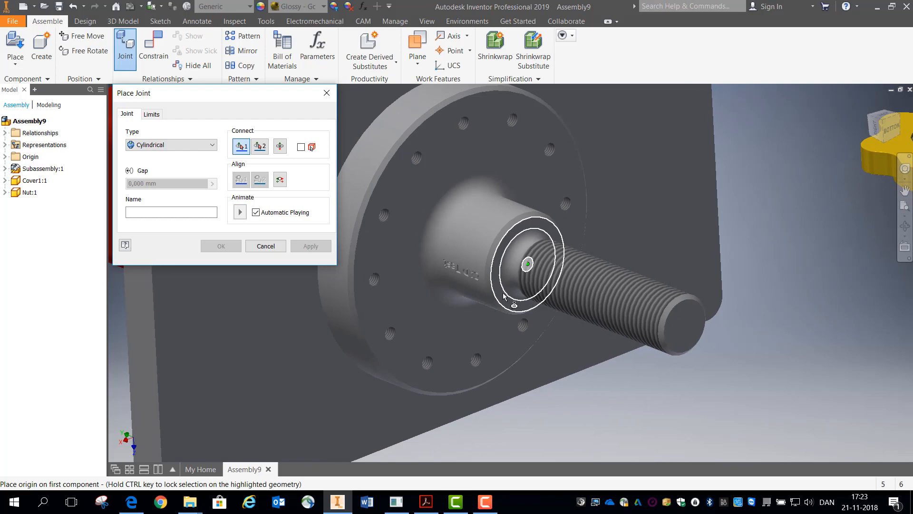
pyautogui.scroll(-4, 513, 287)
pyautogui.keyDown('shift'); pyautogui.moveTo(514, 286); pyautogui.dragTo(624, 328, button='middle'); pyautogui.keyUp('shift')
pyautogui.scroll(3, 623, 328)
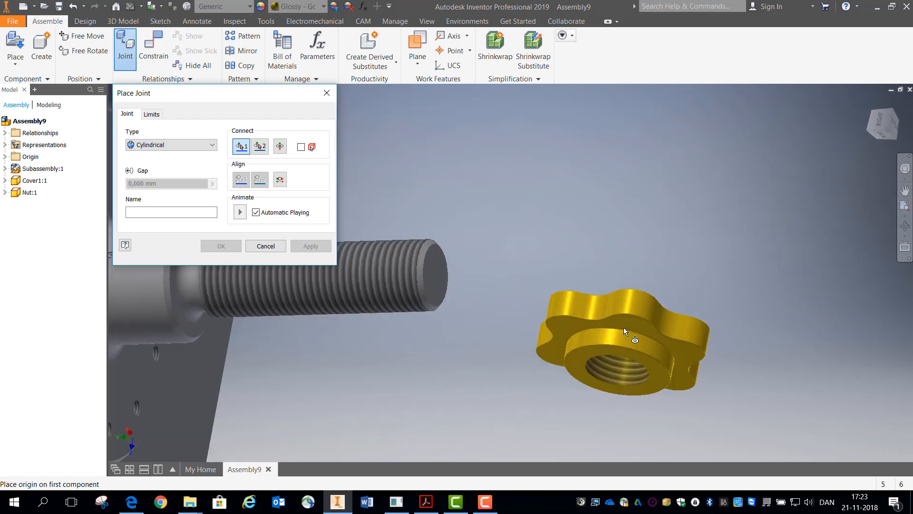
pyautogui.click(599, 352)
pyautogui.keyDown('shift'); pyautogui.moveTo(599, 352); pyautogui.dragTo(438, 348, button='middle'); pyautogui.keyUp('shift')
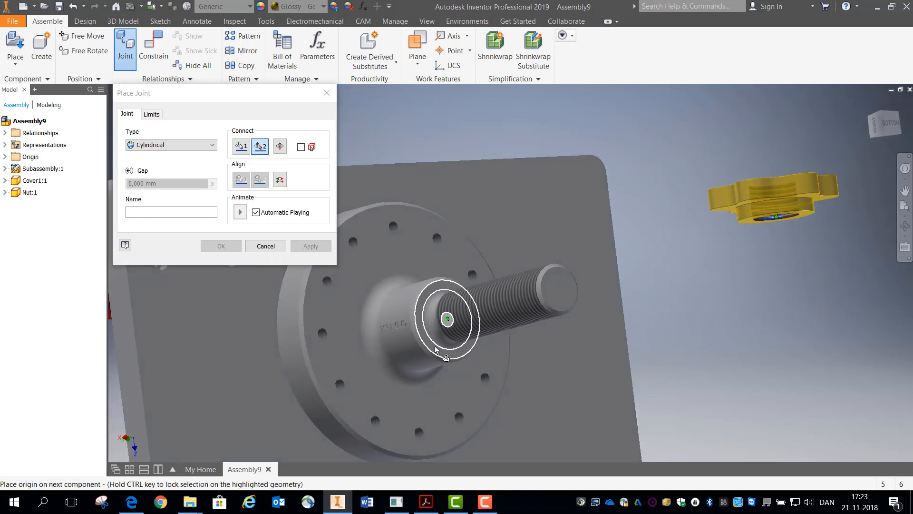
pyautogui.click(436, 350)
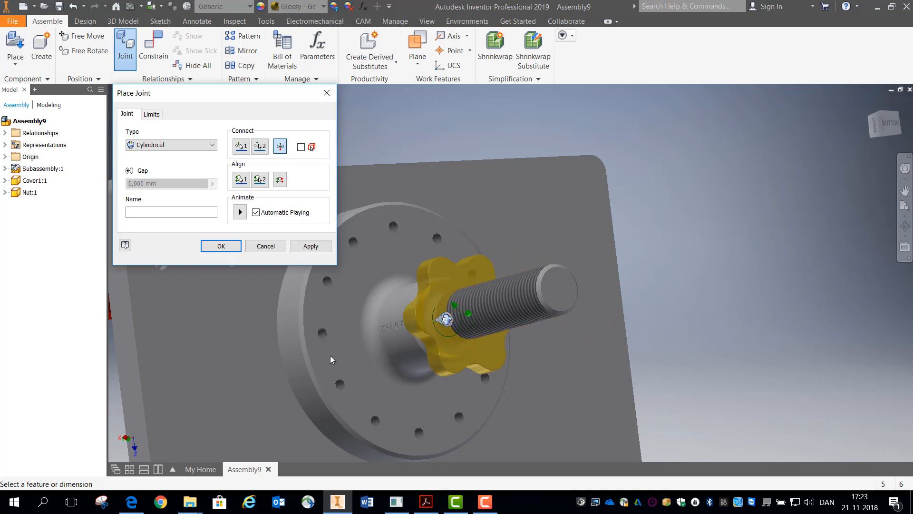
pyautogui.keyDown('shift'); pyautogui.moveTo(415, 352); pyautogui.dragTo(331, 360, button='middle'); pyautogui.keyUp('shift')
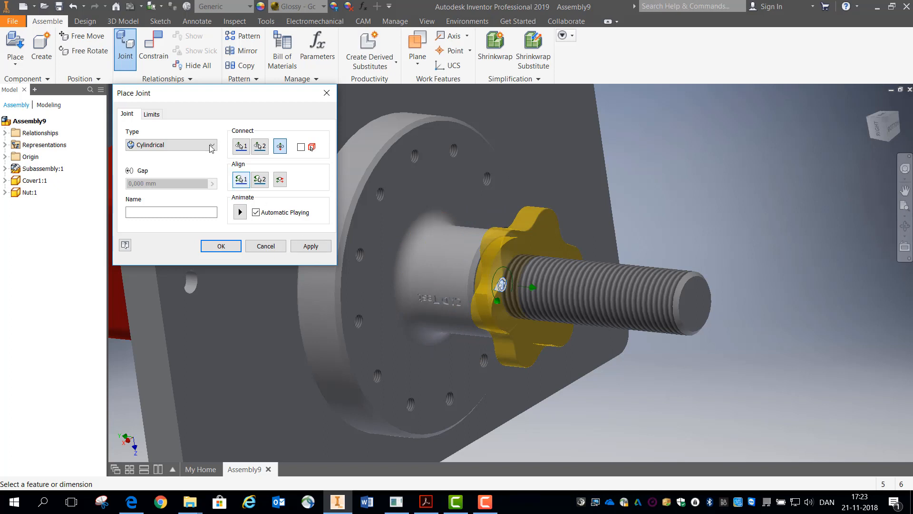
pyautogui.click(152, 115)
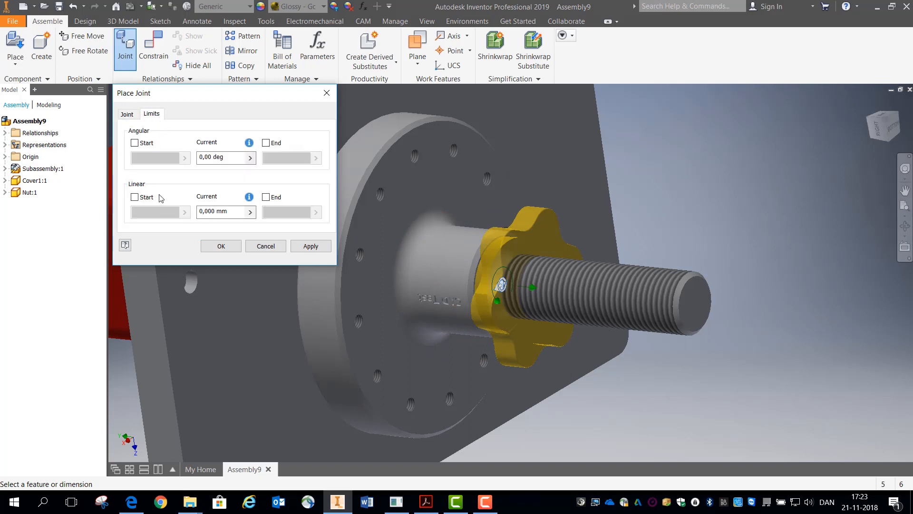
pyautogui.click(134, 197)
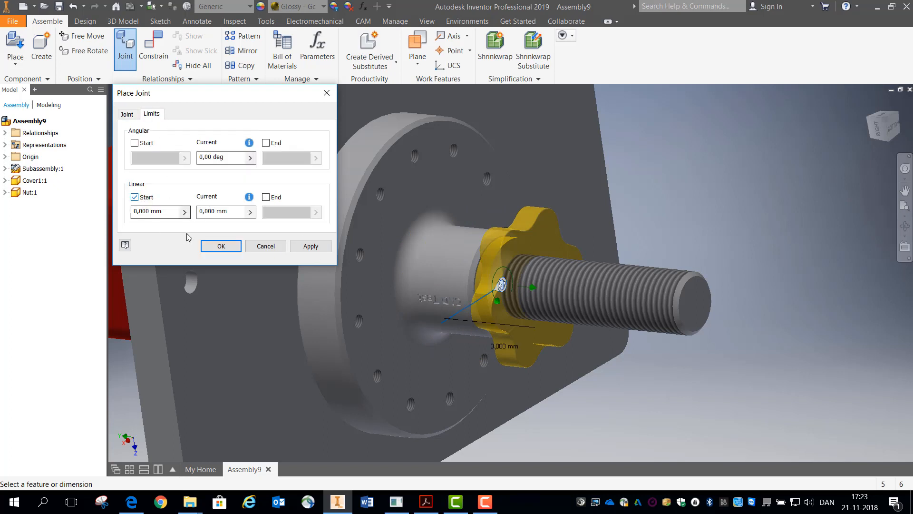
pyautogui.click(266, 246)
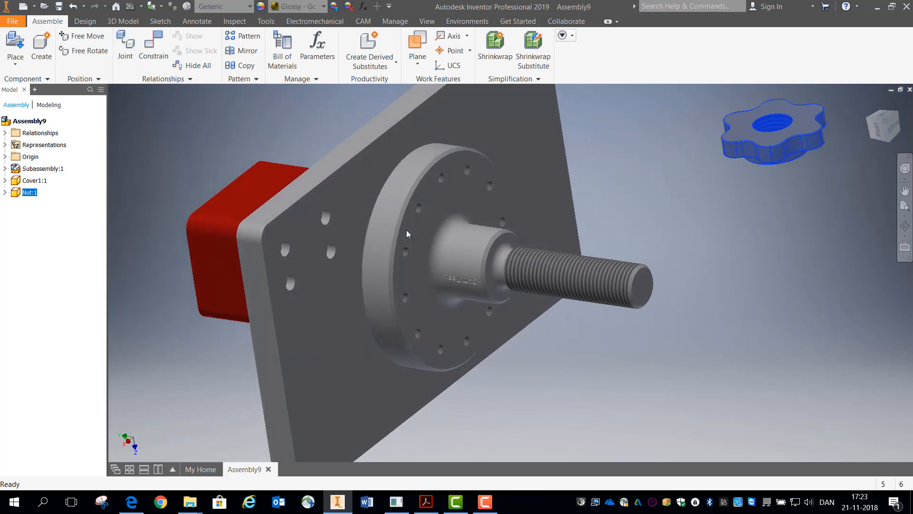
# Step: Mate the nut's hole axis to the threaded shaft's axis at 0 mm offset and slide the nut inward along the shaft
pyautogui.click(153, 55)
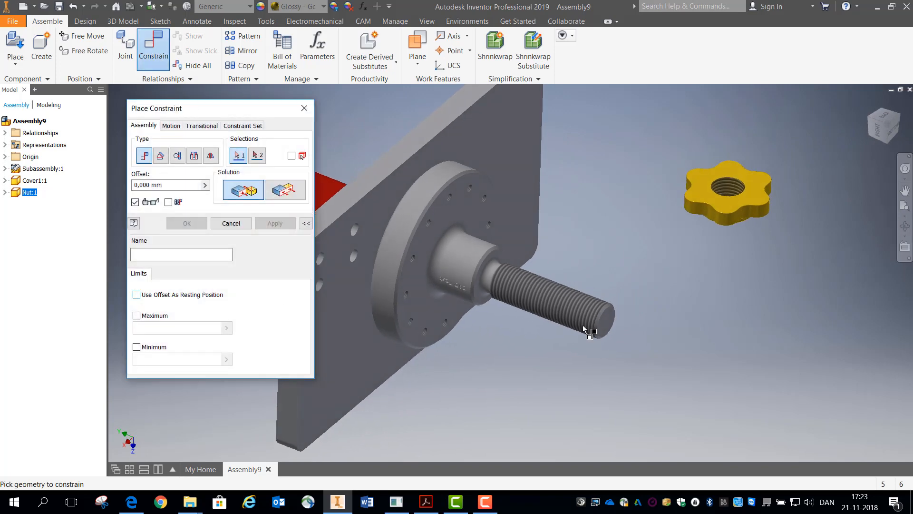
pyautogui.click(554, 303)
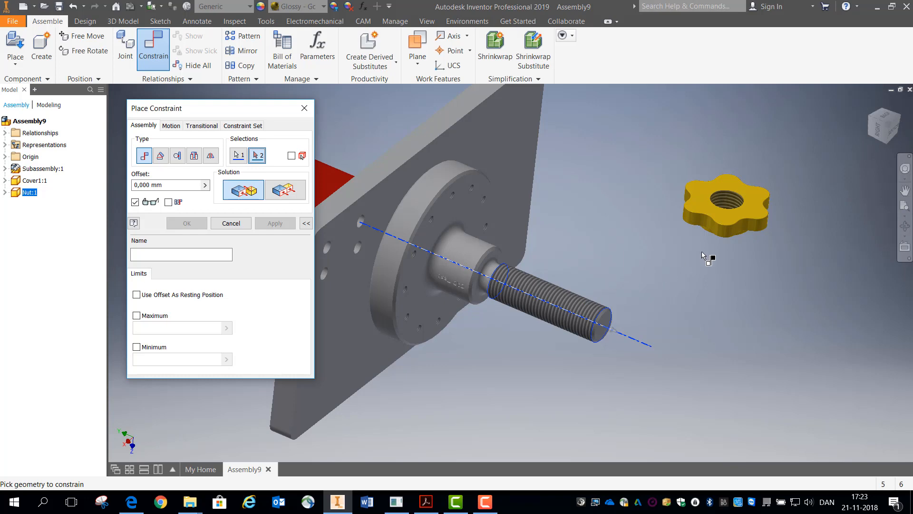
pyautogui.click(730, 206)
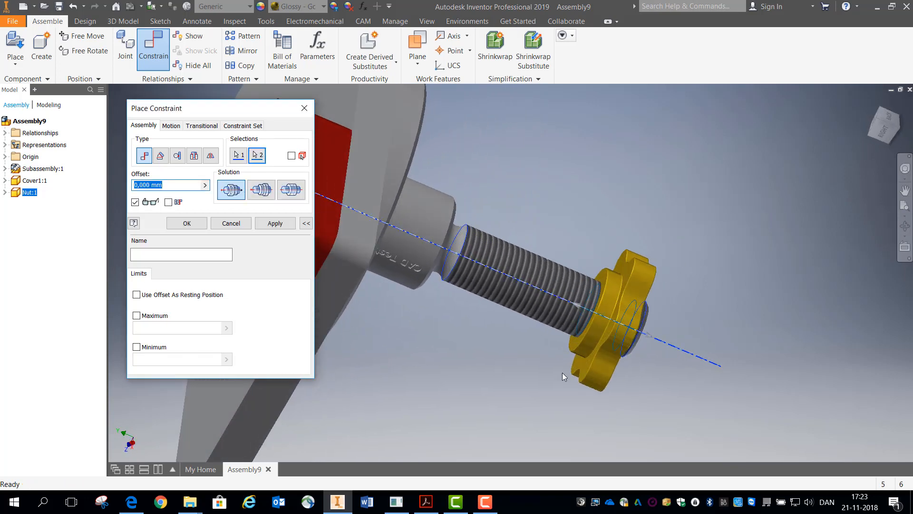
pyautogui.click(272, 225)
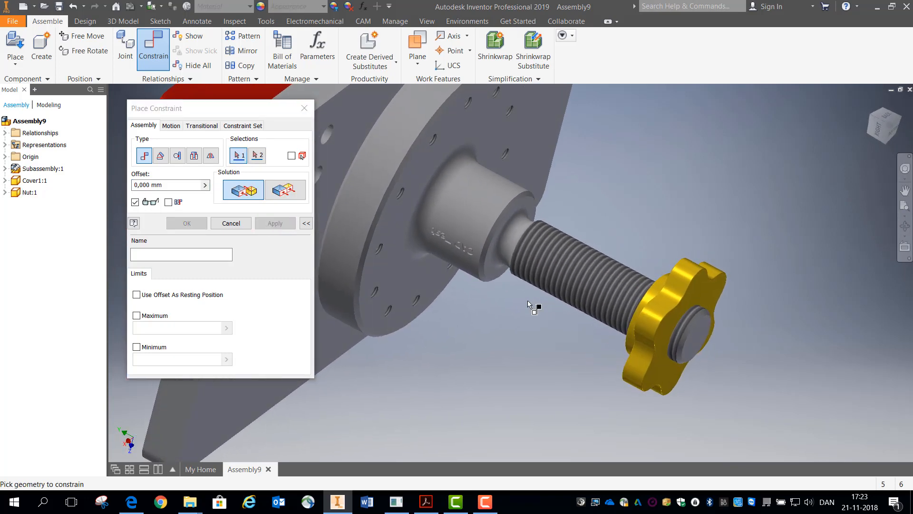
pyautogui.click(231, 223)
pyautogui.moveTo(644, 335); pyautogui.dragTo(604, 309)
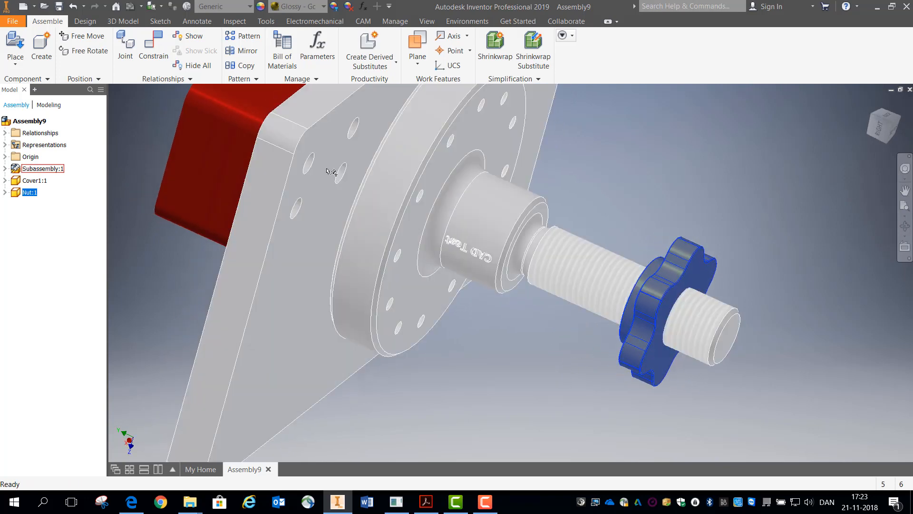
# Step: Mate the nut's inner collar face to the end face of the flange's hub with a 10 mm offset, checking the distance in the PDF
pyautogui.click(158, 54)
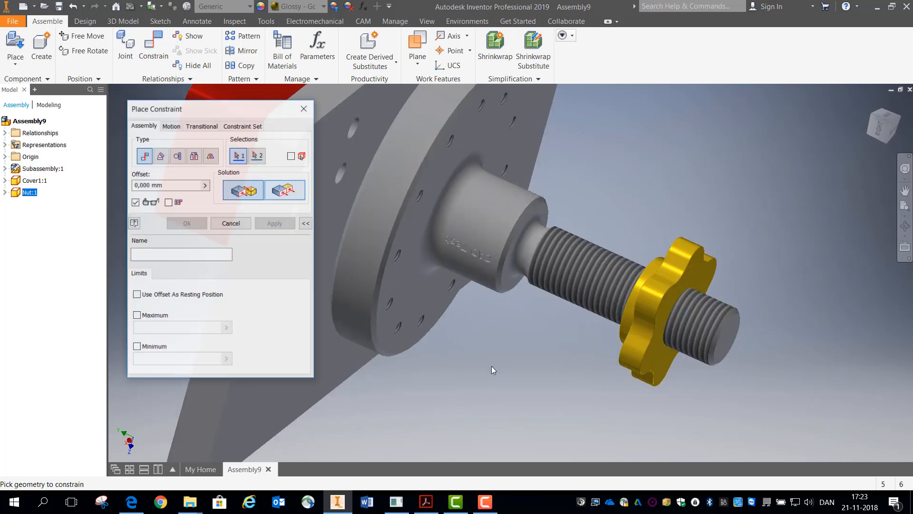
pyautogui.click(533, 292)
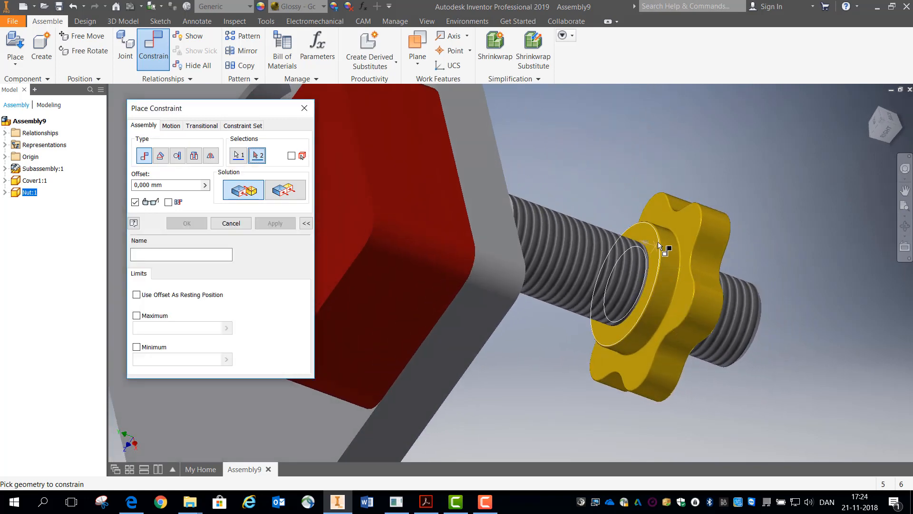
pyautogui.click(648, 241)
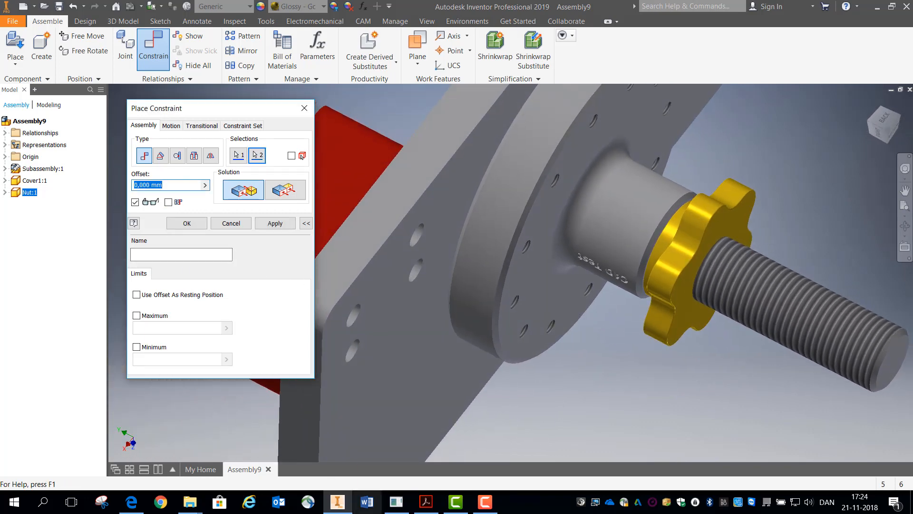
pyautogui.click(425, 502)
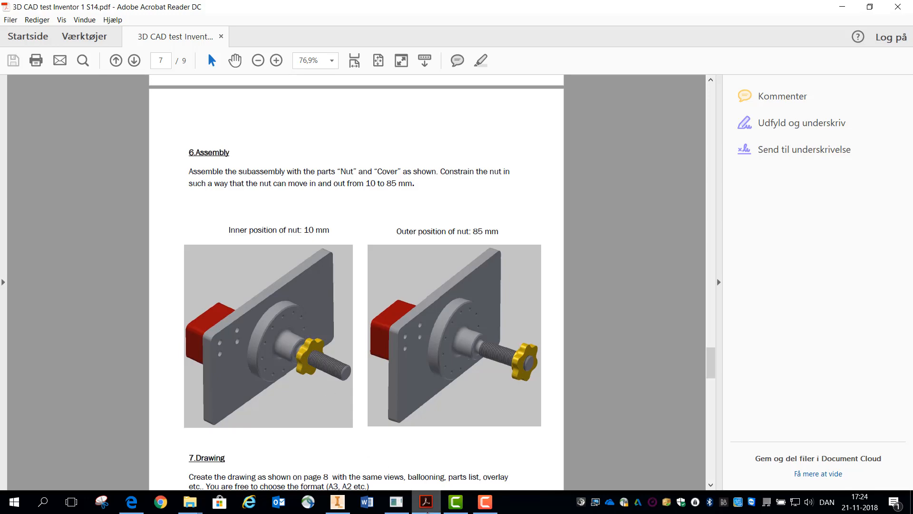
pyautogui.click(433, 508)
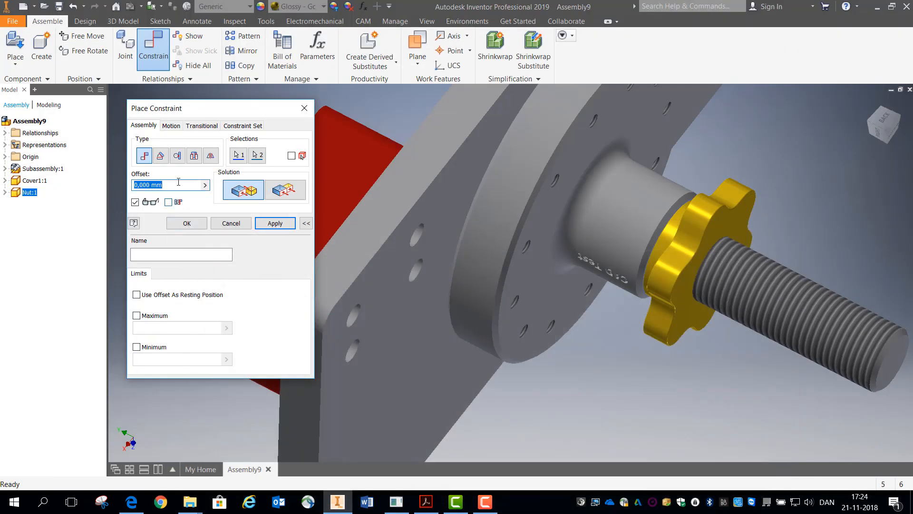
pyautogui.write('10')
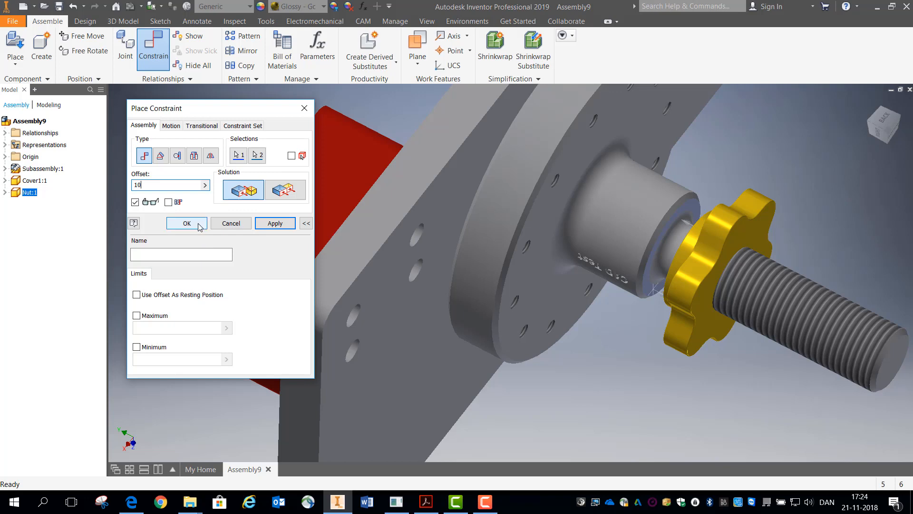
pyautogui.click(199, 224)
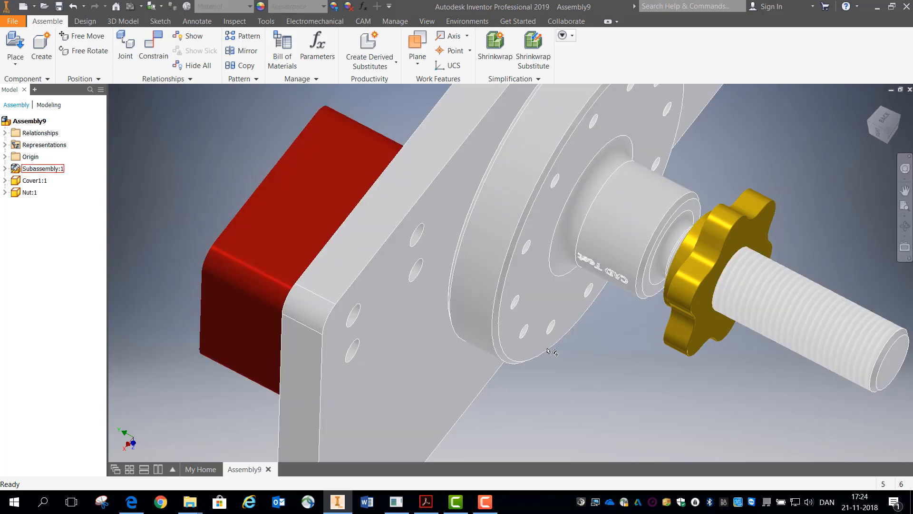
# Step: Test whether the nut can still be rotated around the threaded shaft
pyautogui.scroll(3, 547, 349)
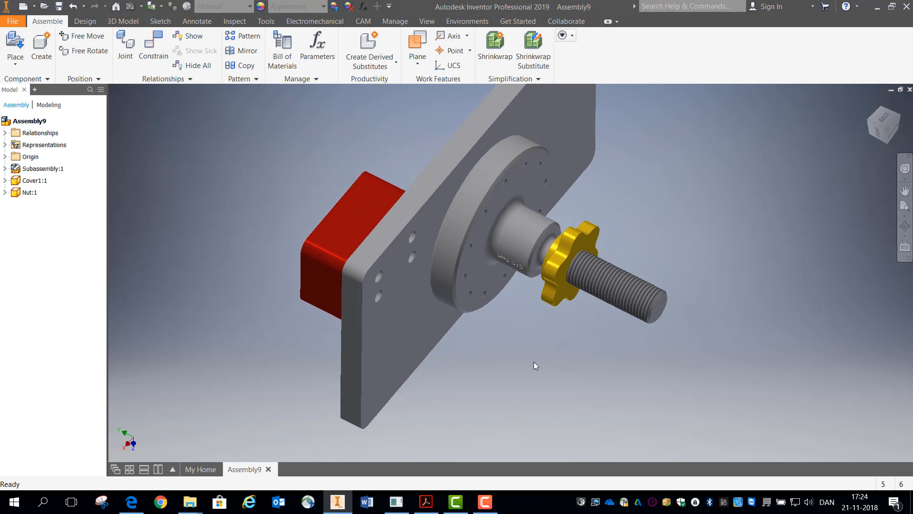
pyautogui.click(557, 256)
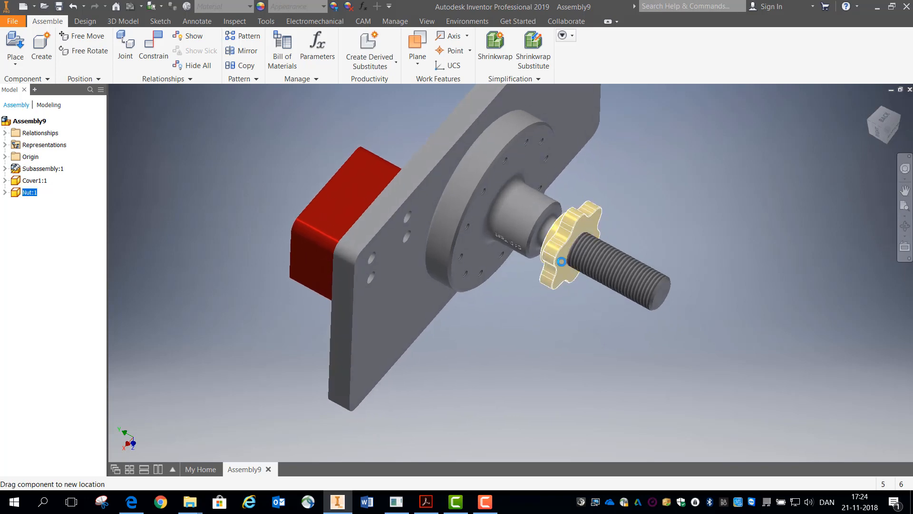
pyautogui.moveTo(546, 279); pyautogui.dragTo(566, 218)
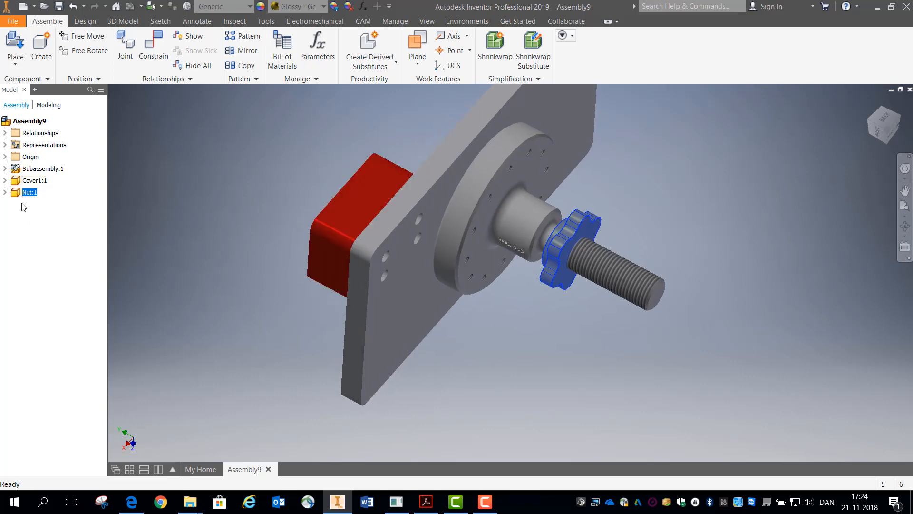
# Step: Mate the nut's YZ origin plane to the subassembly's YZ origin plane at 0 mm offset
pyautogui.click(5, 192)
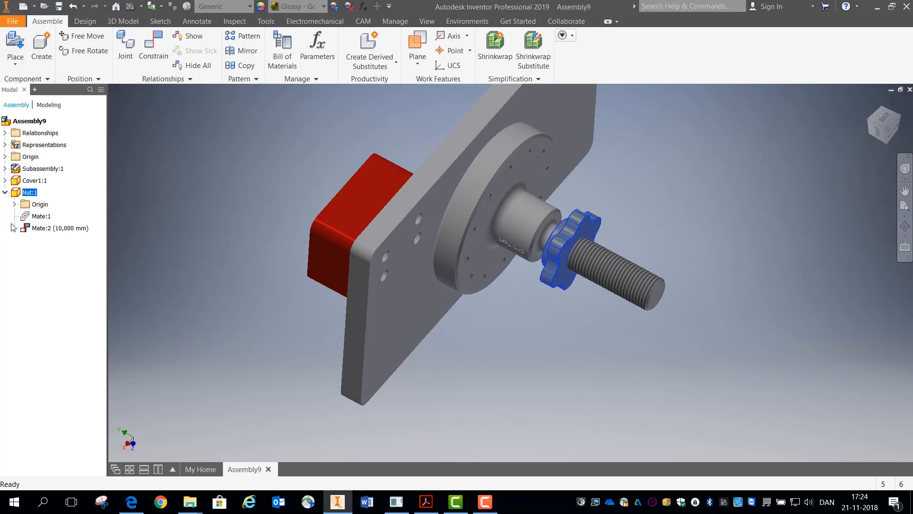
pyautogui.click(14, 205)
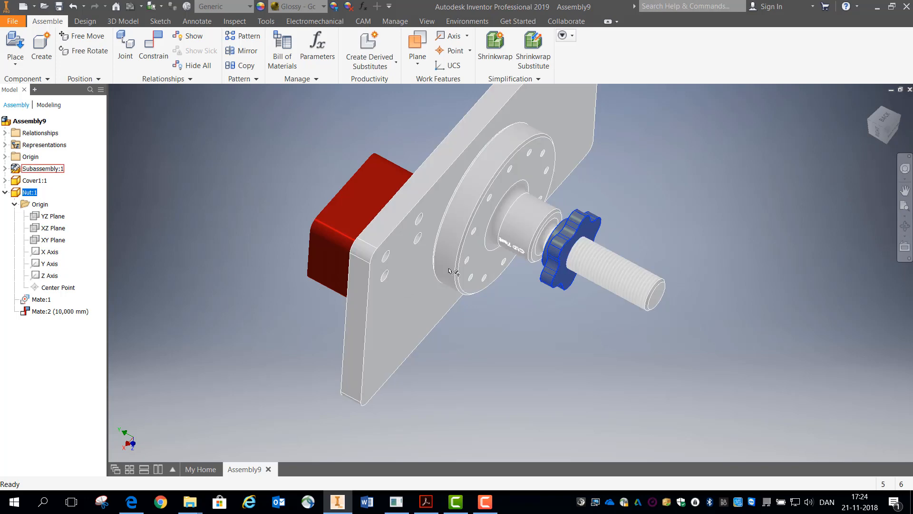
pyautogui.click(5, 169)
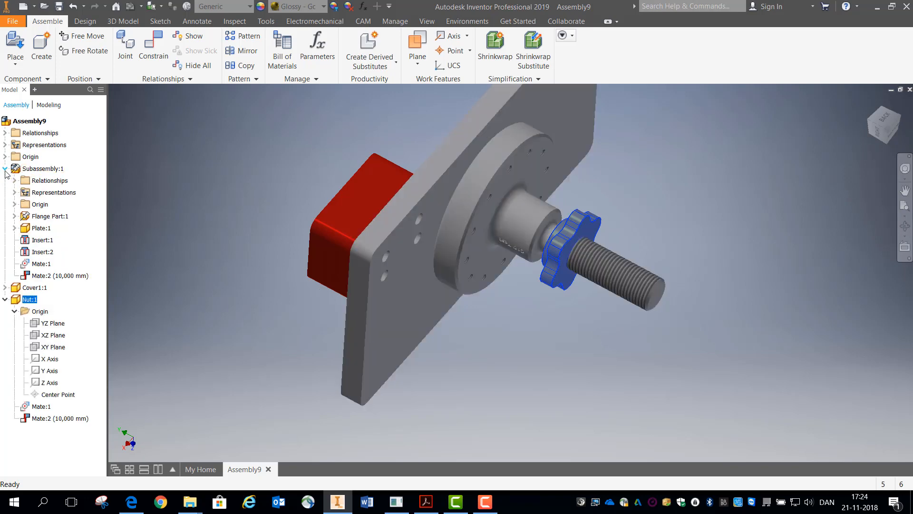
pyautogui.click(14, 205)
pyautogui.scroll(1, 324, 288)
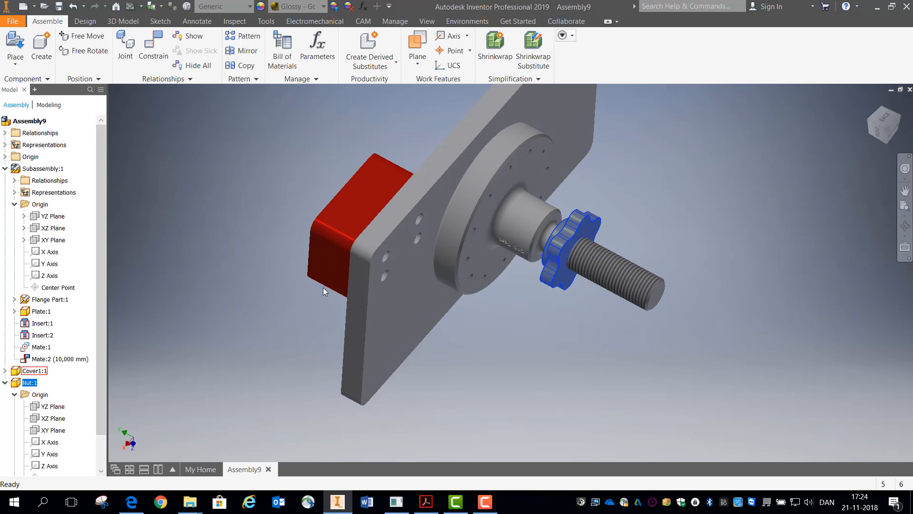
pyautogui.click(149, 59)
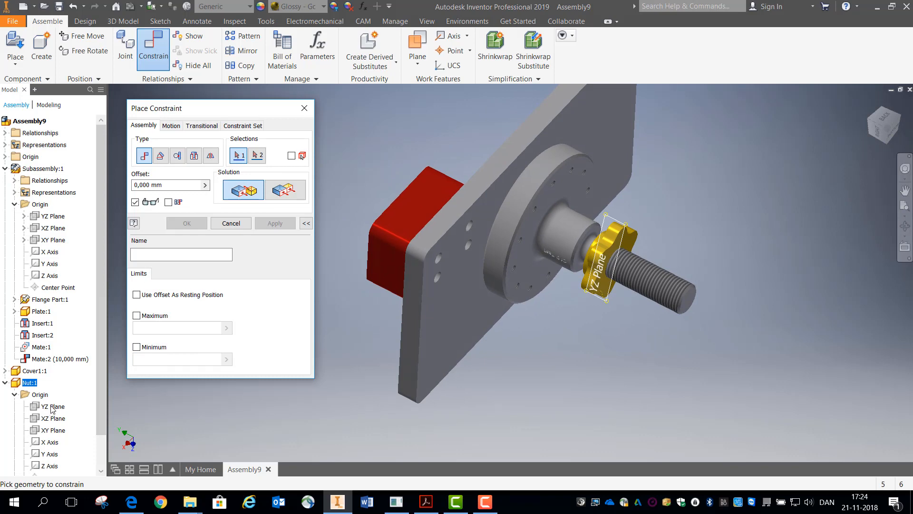
pyautogui.click(52, 407)
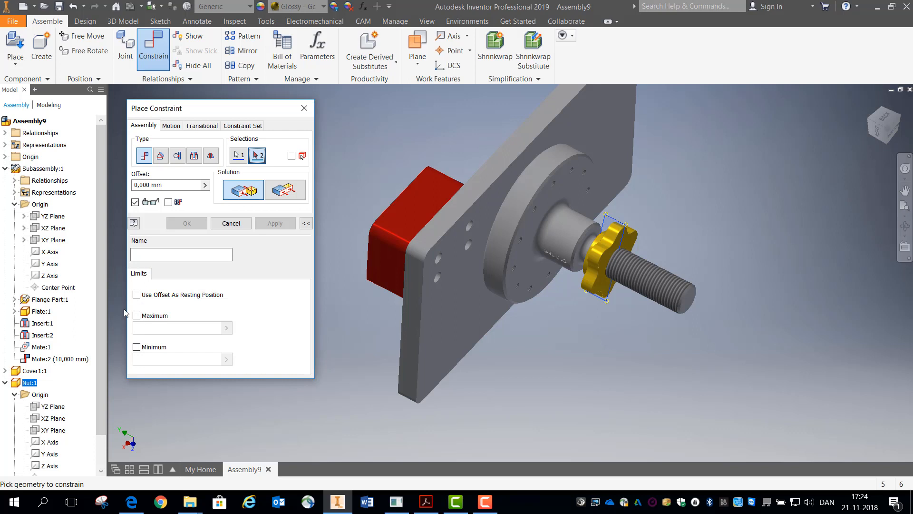
pyautogui.click(56, 218)
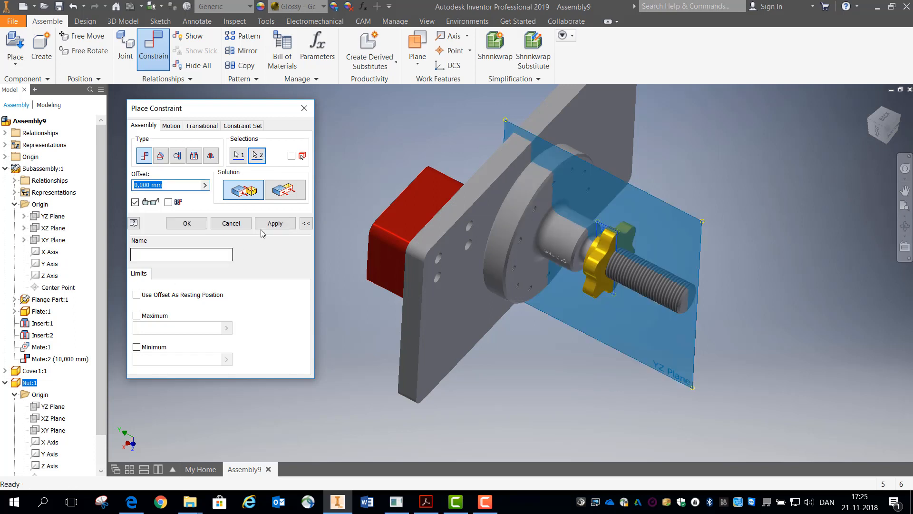
pyautogui.click(274, 224)
pyautogui.click(232, 224)
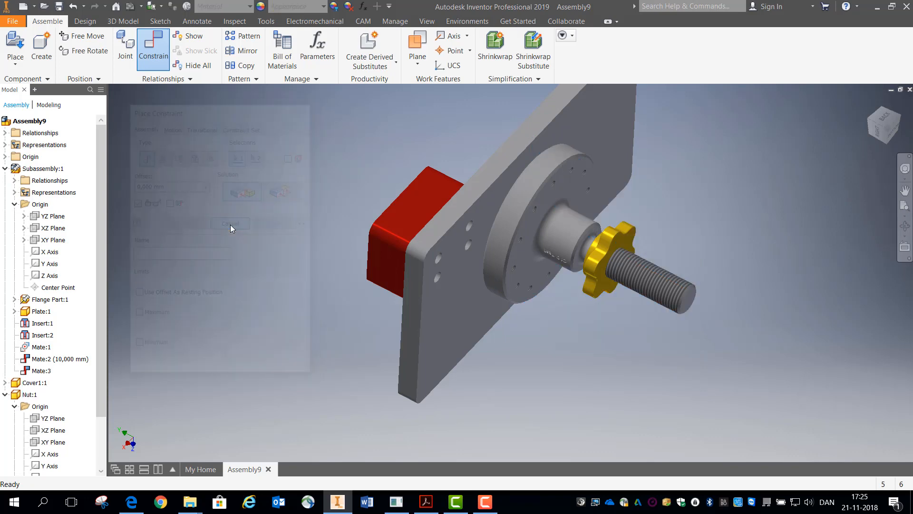
# Step: Test the nut's rotation with its YZ-plane mate active and suppressed, and unsuppress the mate again
pyautogui.click(617, 235)
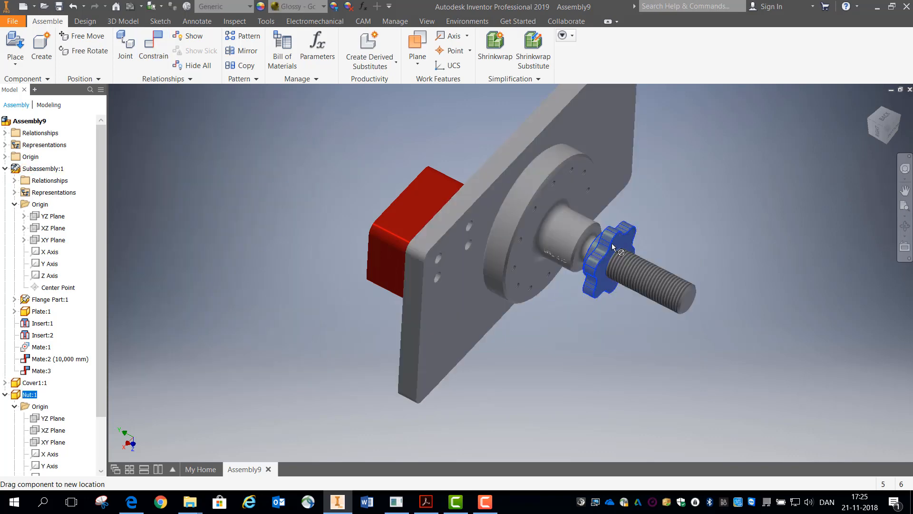
pyautogui.moveTo(616, 238)
pyautogui.mouseDown()
pyautogui.moveTo(591, 252)
pyautogui.moveTo(603, 243)
pyautogui.mouseUp()
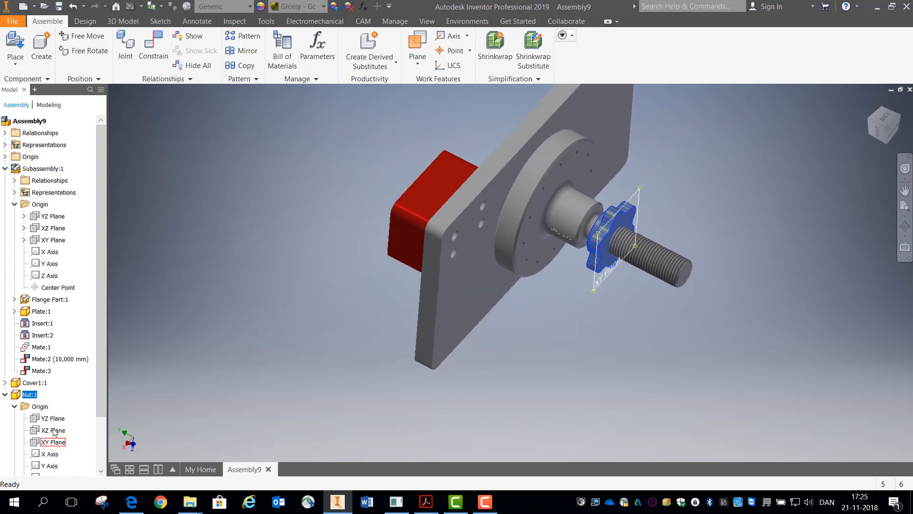
pyautogui.scroll(-2, 95, 409)
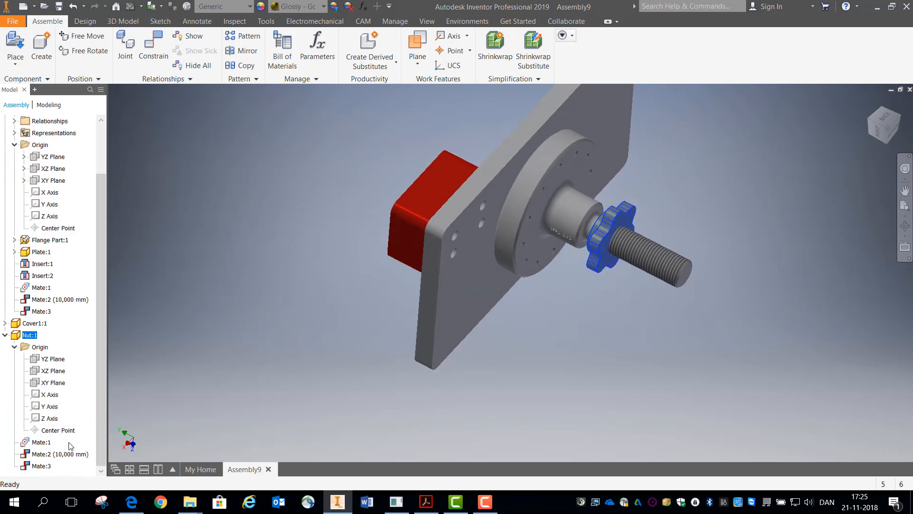
pyautogui.rightClick(41, 467)
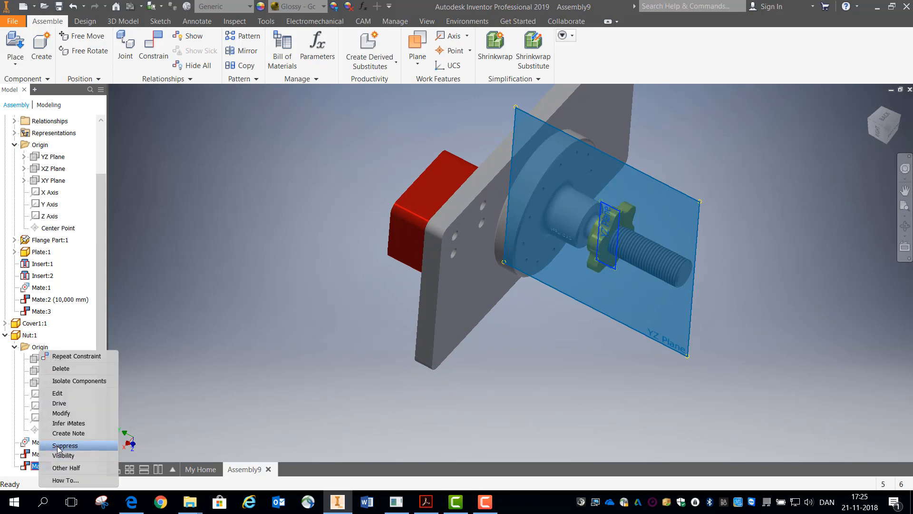
pyautogui.click(52, 445)
pyautogui.click(620, 220)
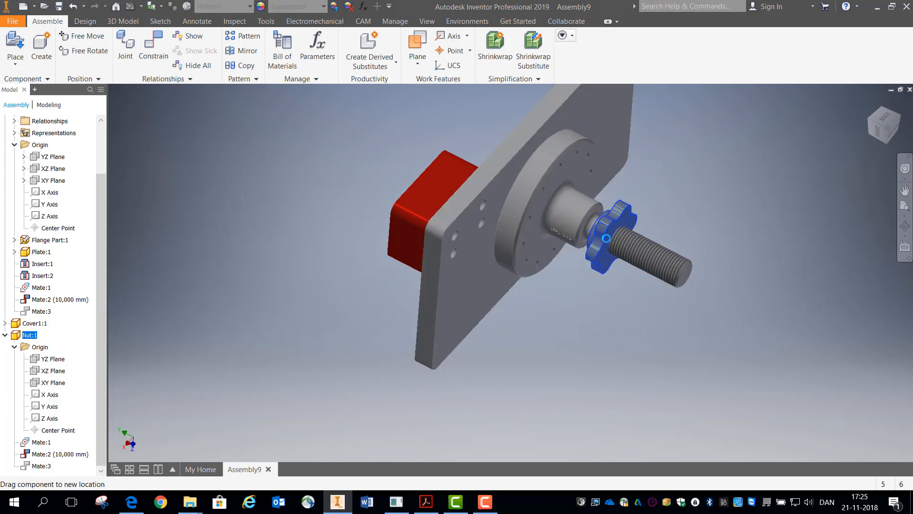
pyautogui.rightClick(40, 468)
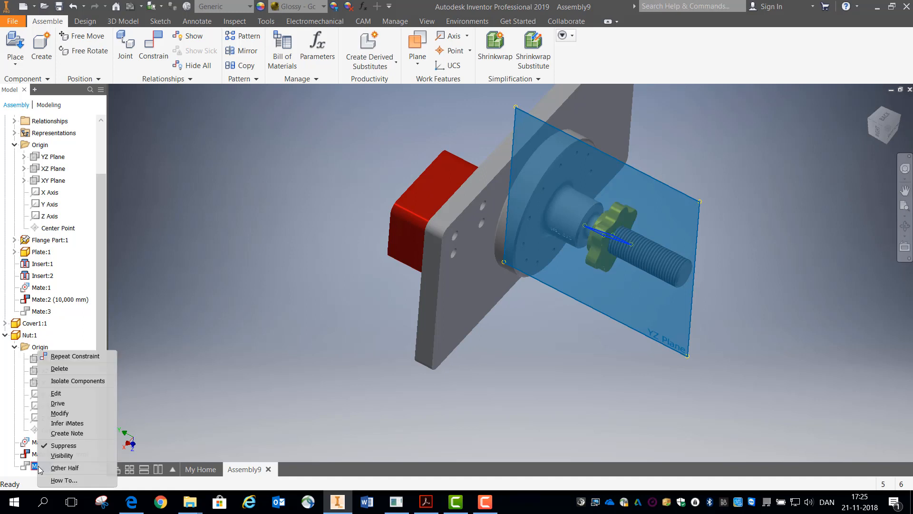
pyautogui.click(69, 446)
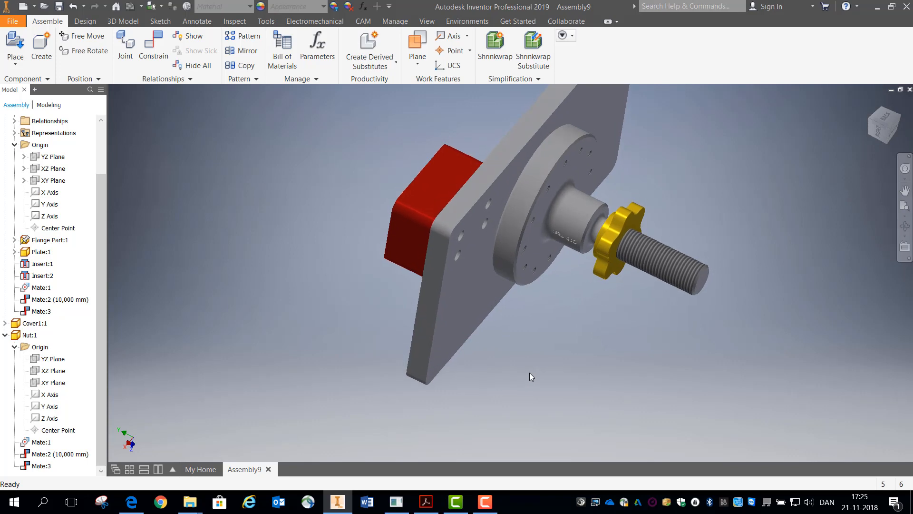
# Step: Check the nut's travel in the PDF and give its 10 mm offset mate limits of 85 mm maximum and 10 mm minimum
pyautogui.click(426, 502)
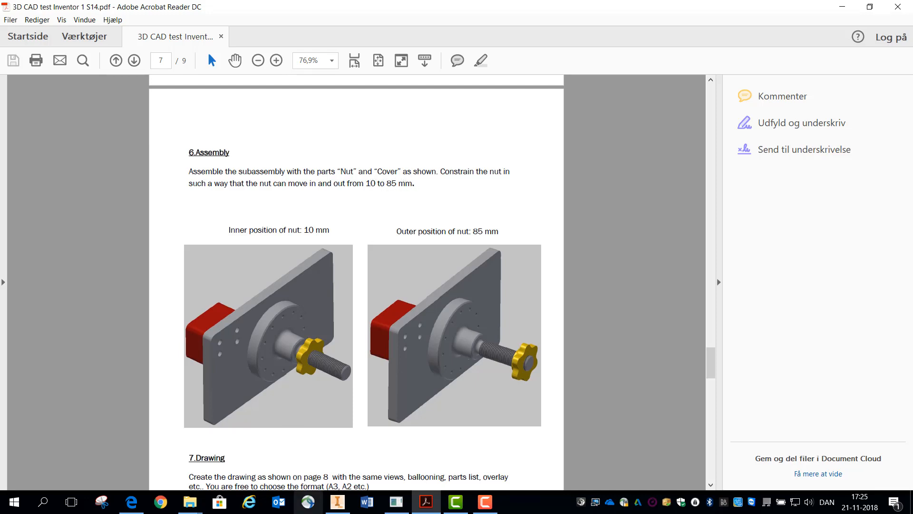
pyautogui.click(337, 502)
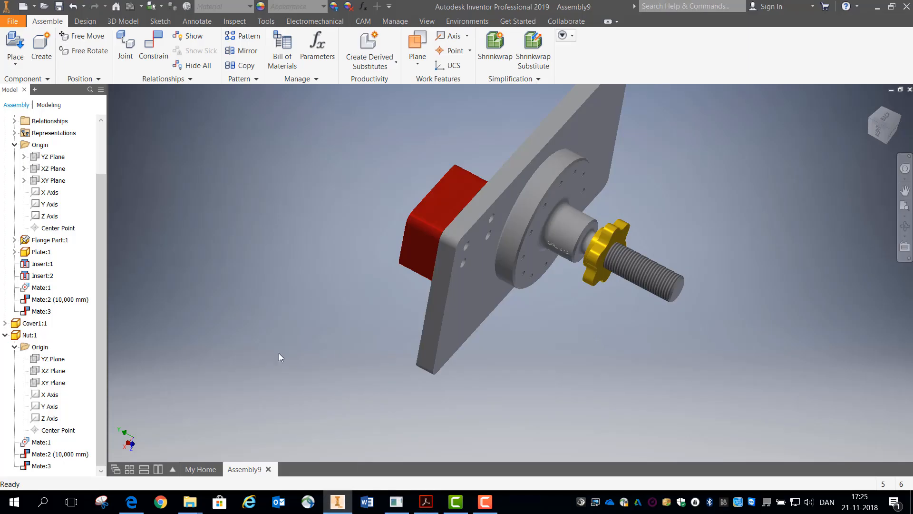
pyautogui.rightClick(38, 456)
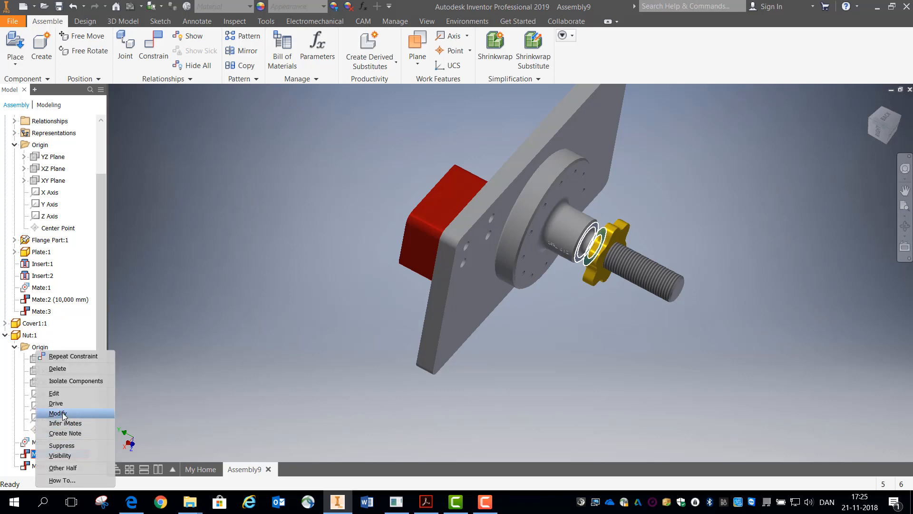
pyautogui.click(61, 394)
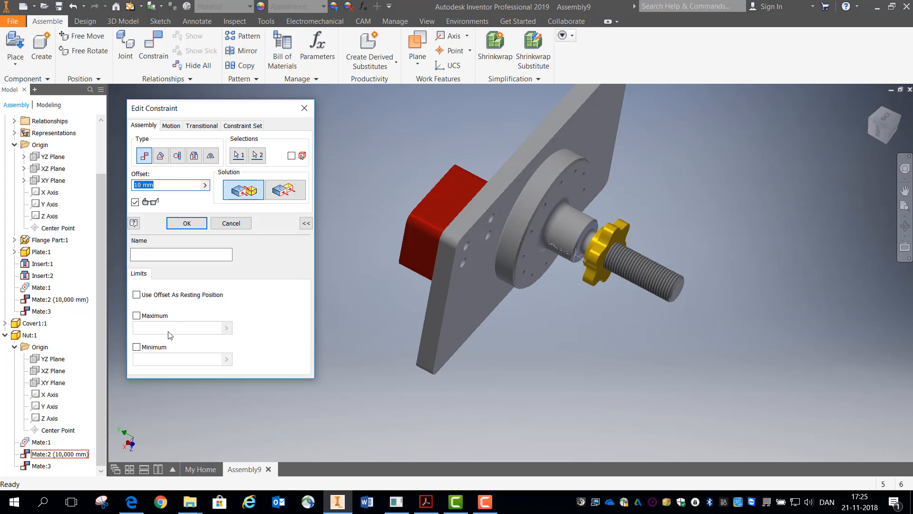
pyautogui.click(138, 316)
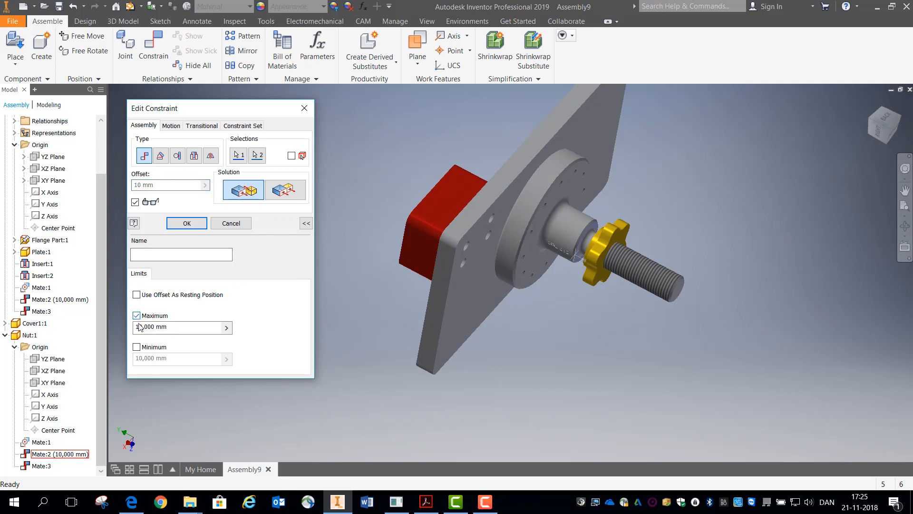
pyautogui.click(137, 348)
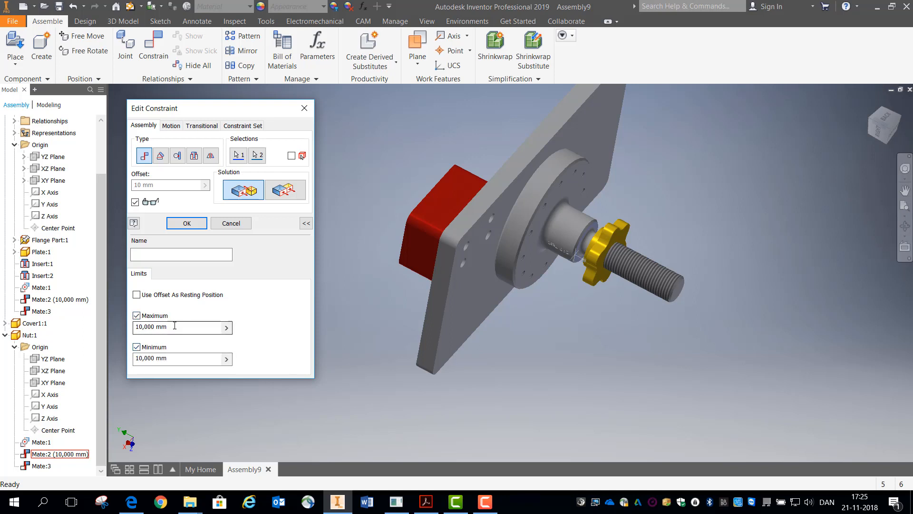
pyautogui.moveTo(171, 326); pyautogui.dragTo(133, 326)
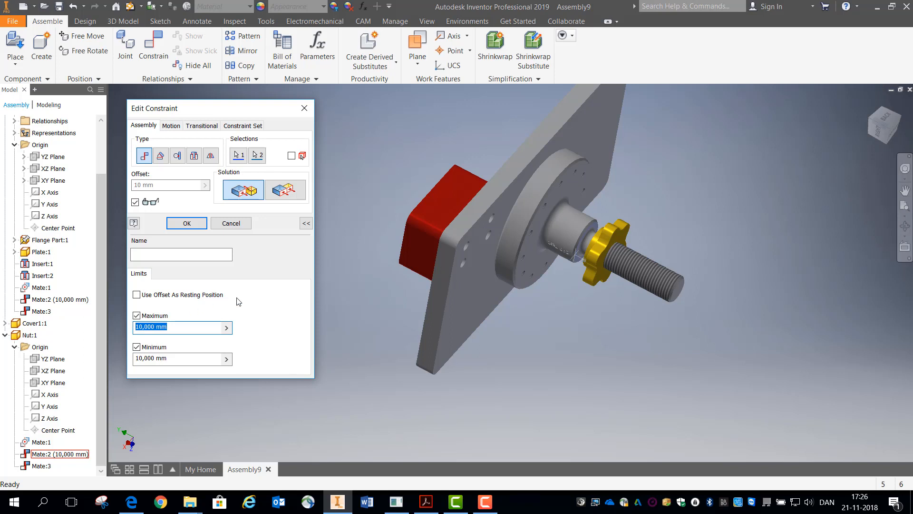
pyautogui.write('85')
pyautogui.click(187, 223)
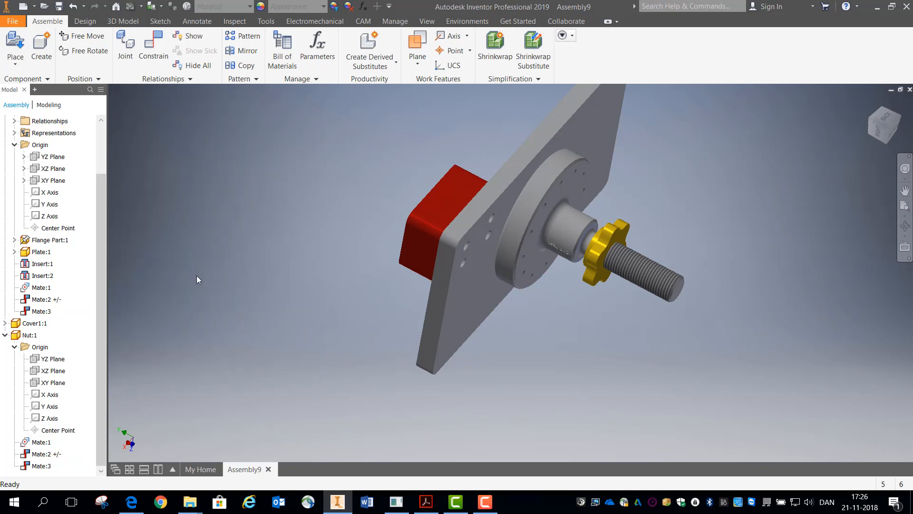
# Step: Test the nut's limited travel by sliding it back and forth along the threaded shaft
pyautogui.moveTo(585, 257)
pyautogui.mouseDown()
pyautogui.moveTo(611, 261)
pyautogui.moveTo(664, 300)
pyautogui.moveTo(600, 262)
pyautogui.mouseUp()
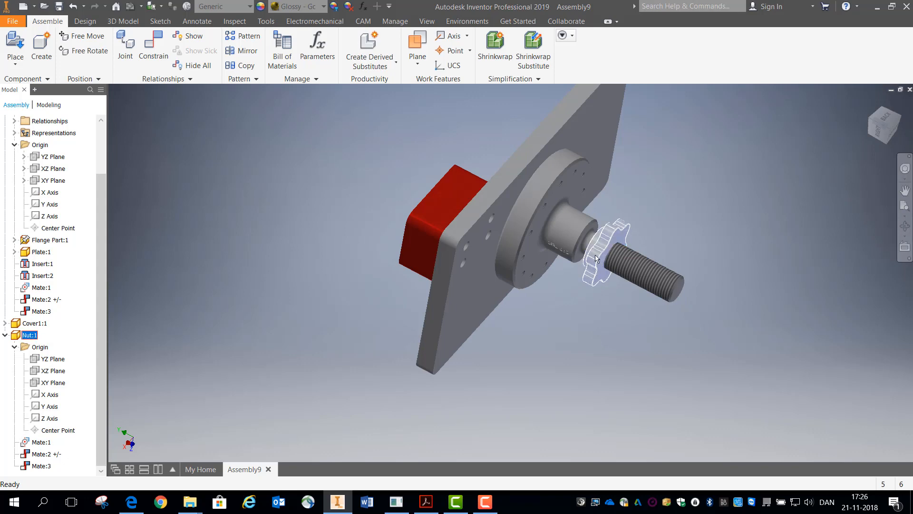
pyautogui.moveTo(596, 259)
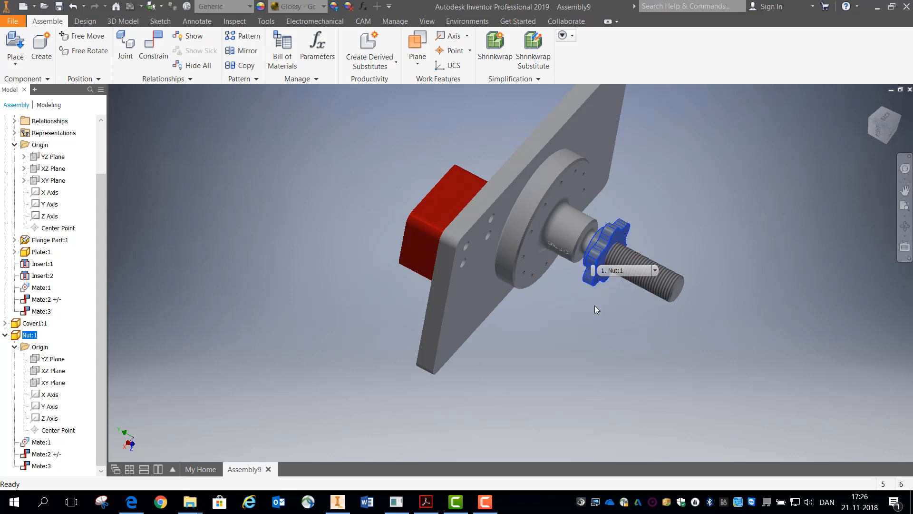
pyautogui.moveTo(613, 239); pyautogui.dragTo(618, 270)
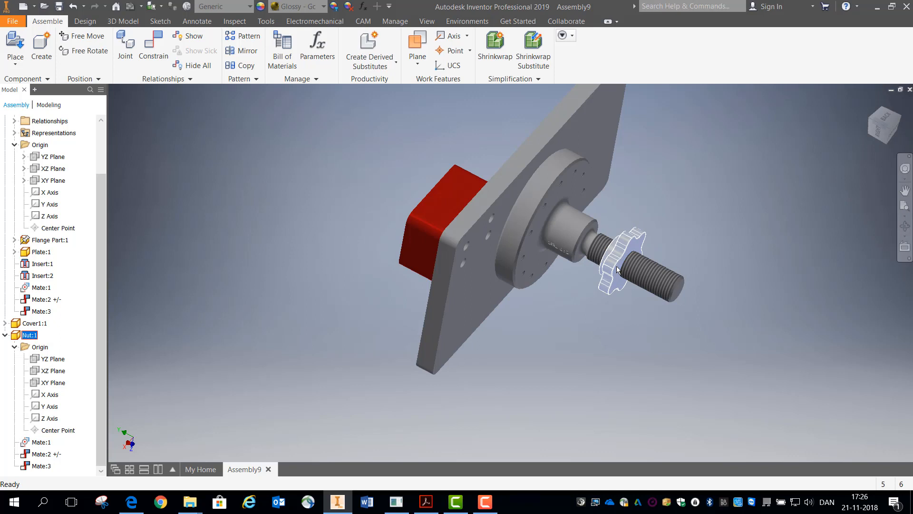
pyautogui.moveTo(617, 270)
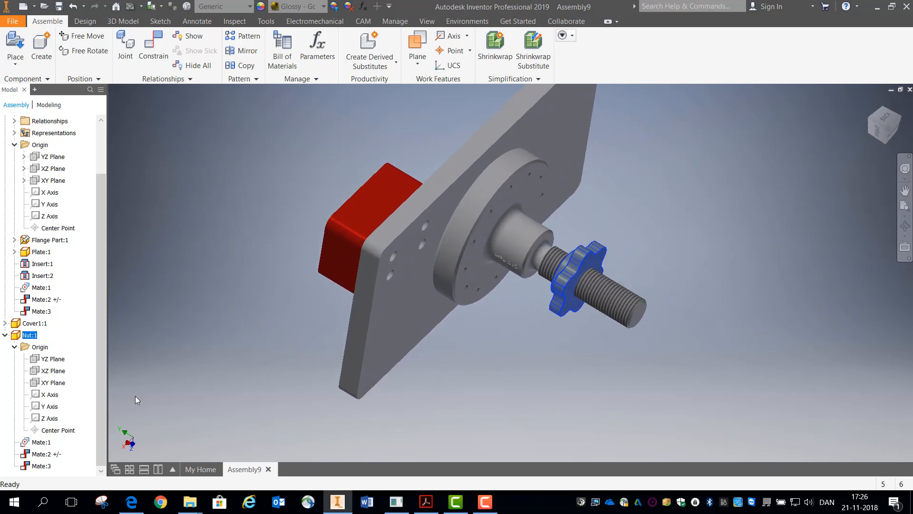
# Step: Drive the nut's limited offset mate forward from 10 mm to 85 mm and in reverse back to 10 mm
pyautogui.rightClick(41, 455)
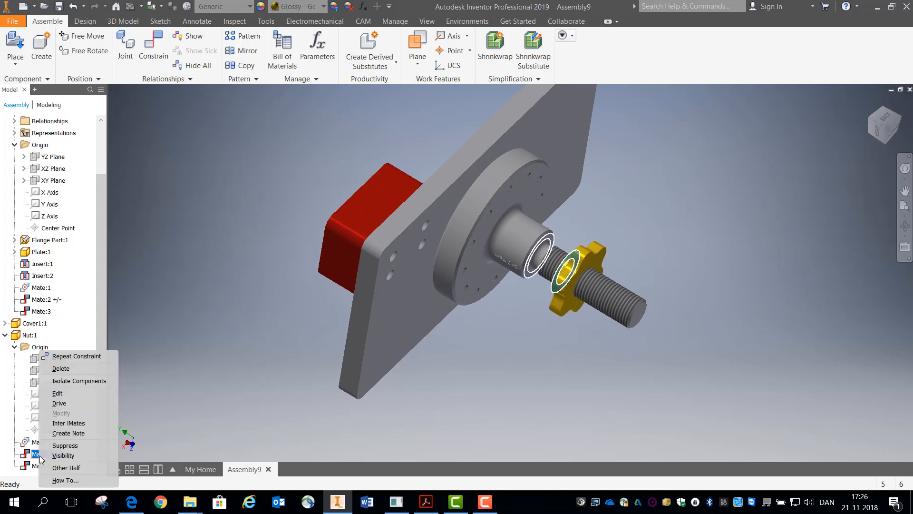
pyautogui.click(270, 382)
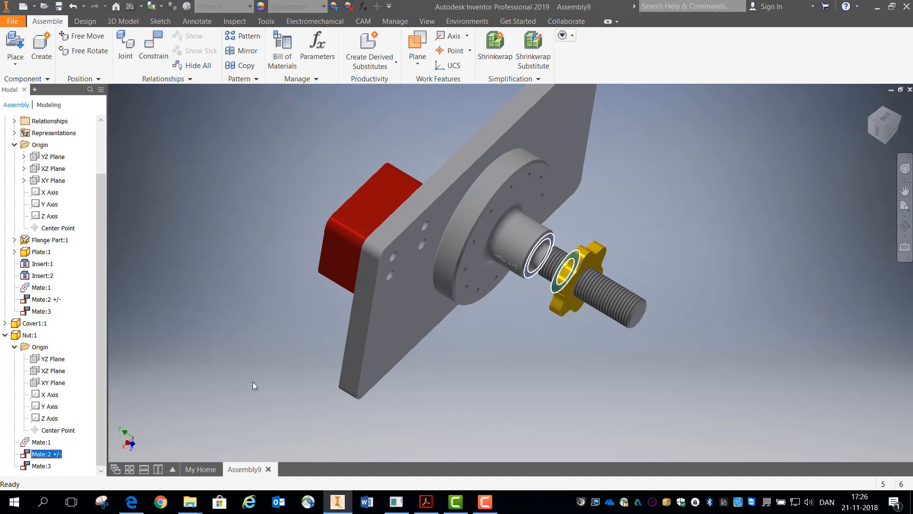
pyautogui.click(45, 454)
pyautogui.rightClick(38, 458)
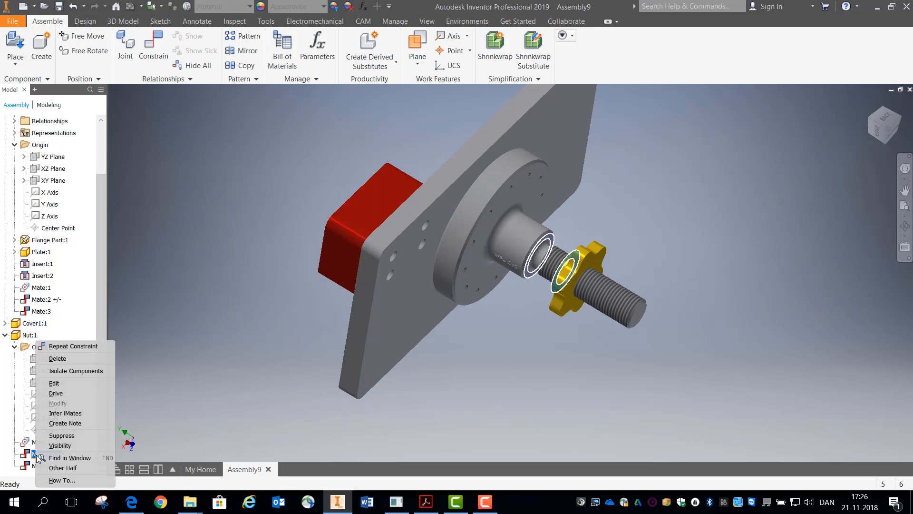
pyautogui.click(56, 393)
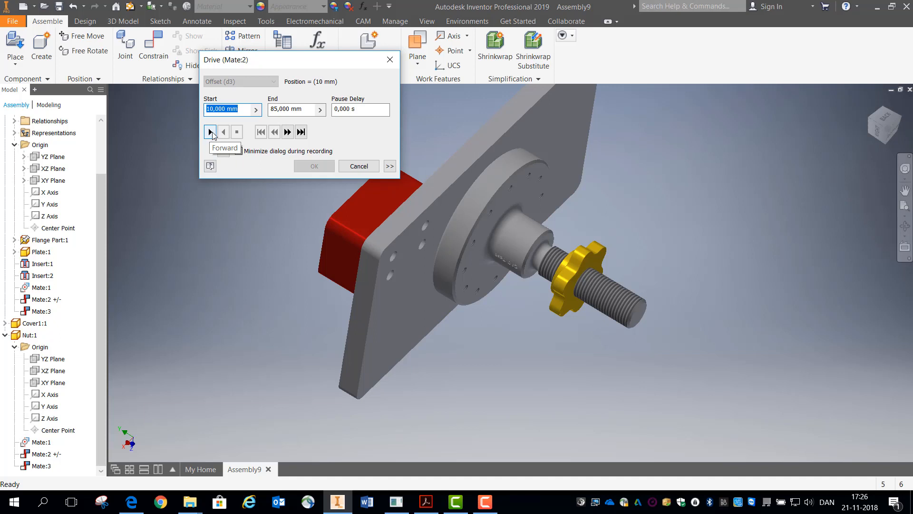
pyautogui.click(211, 133)
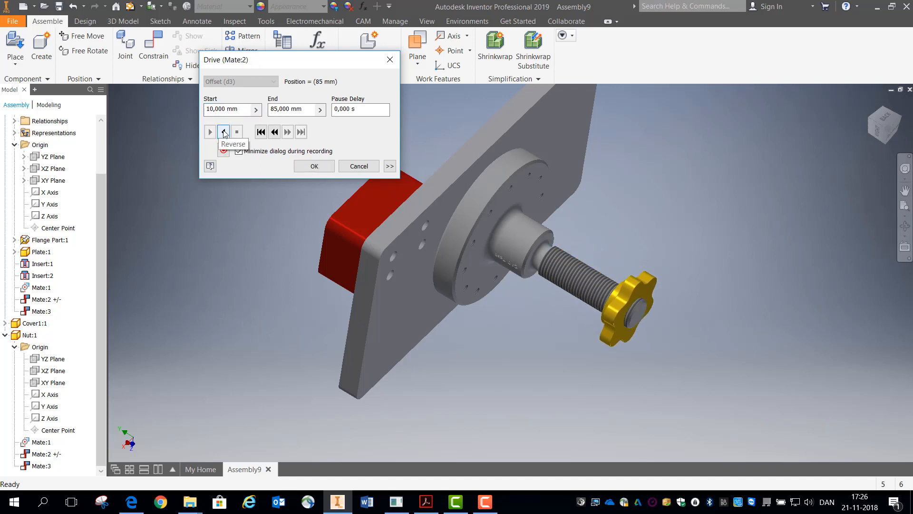
pyautogui.click(224, 133)
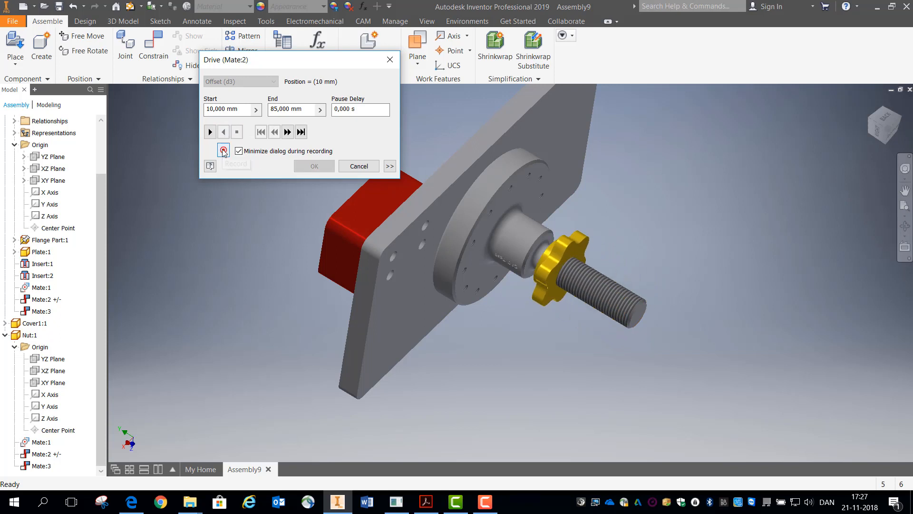
pyautogui.click(223, 150)
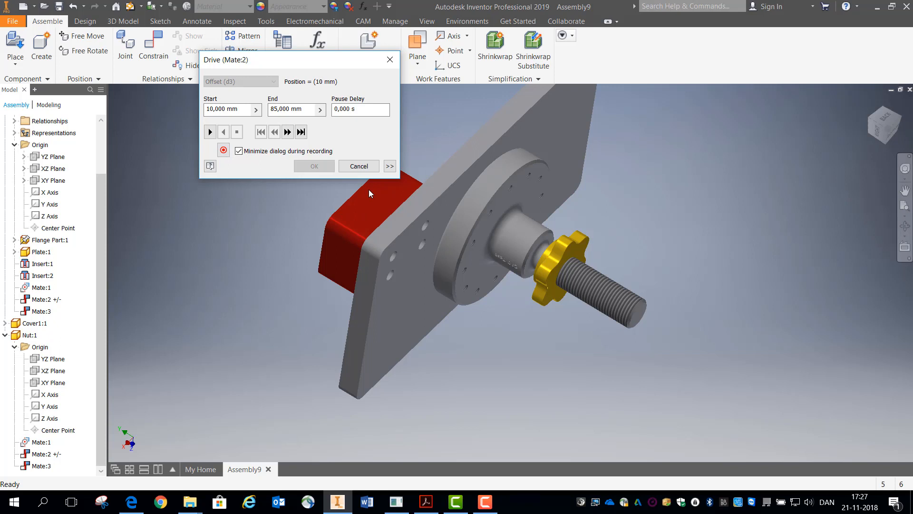
# Step: Run the mate's drive animation with 10 repetitions in Start/End/Start mode, accept it, and slide the nut back toward the flange hub
pyautogui.click(390, 166)
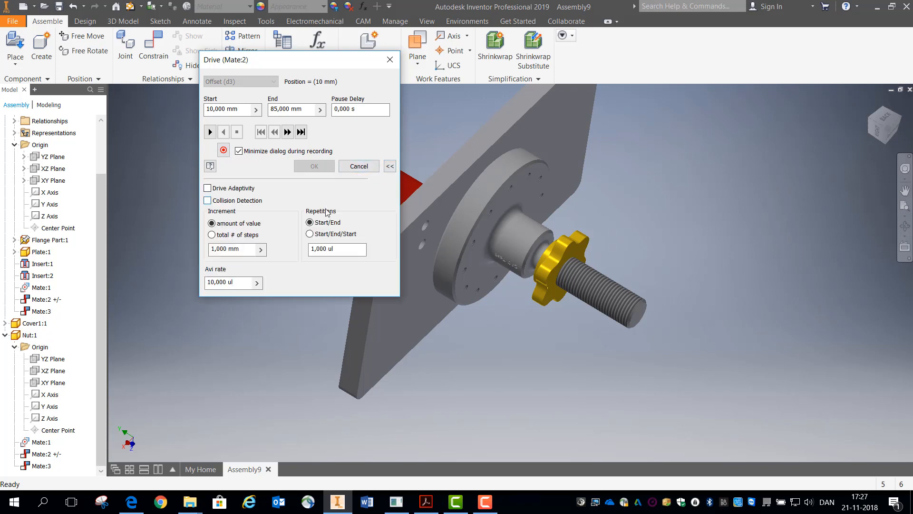
pyautogui.moveTo(336, 249); pyautogui.dragTo(288, 249)
pyautogui.write('10')
pyautogui.click(210, 133)
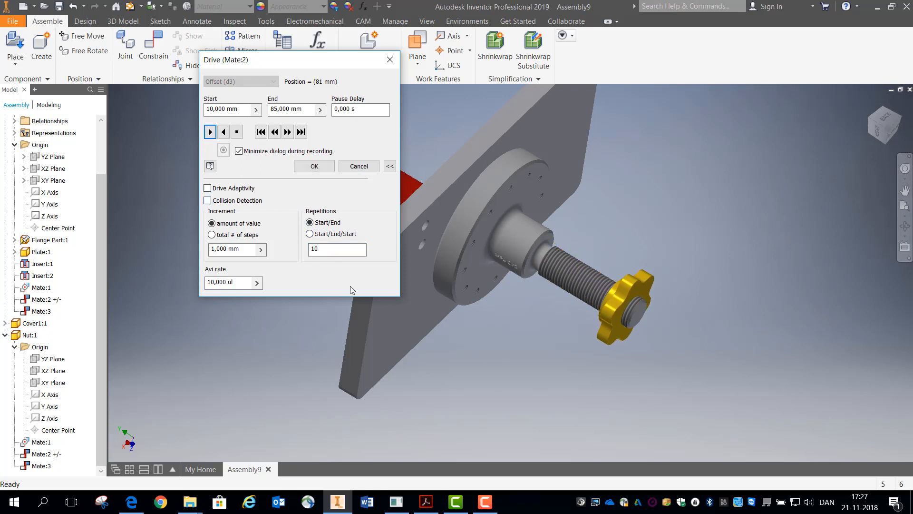
pyautogui.click(310, 234)
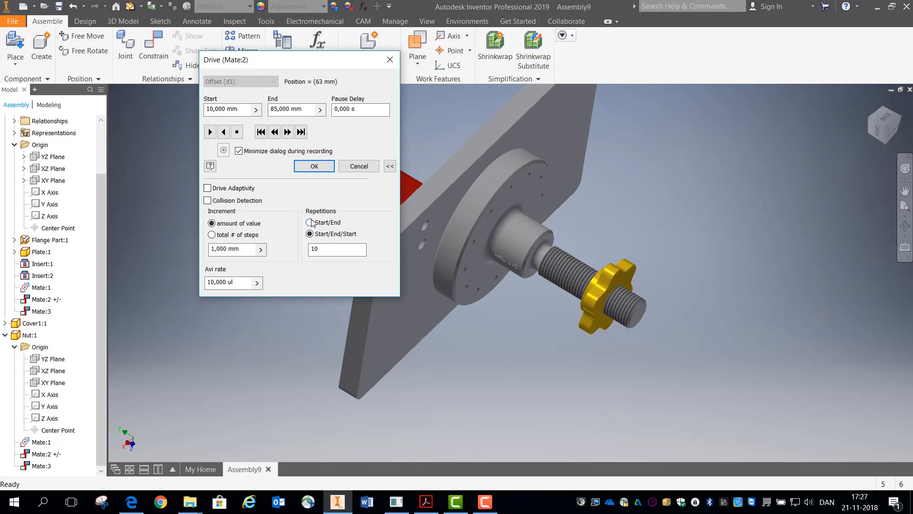
pyautogui.click(315, 166)
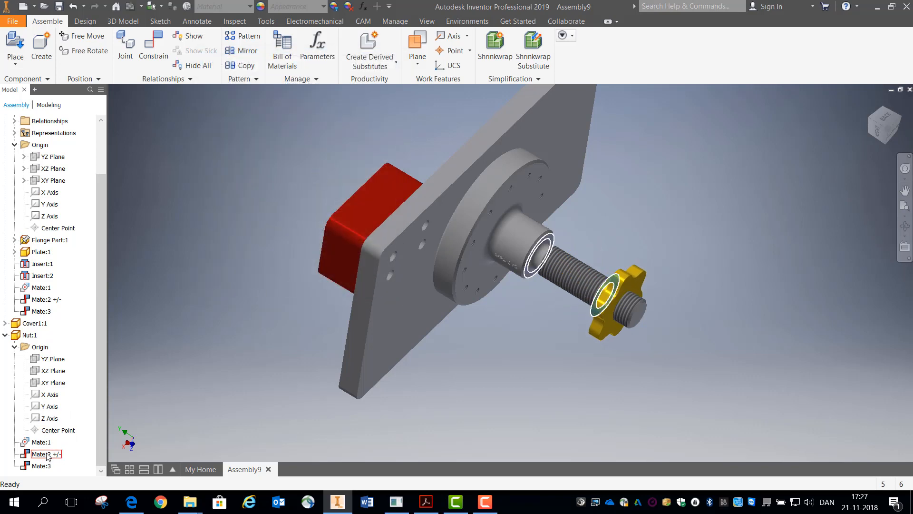
pyautogui.moveTo(611, 280); pyautogui.dragTo(544, 228)
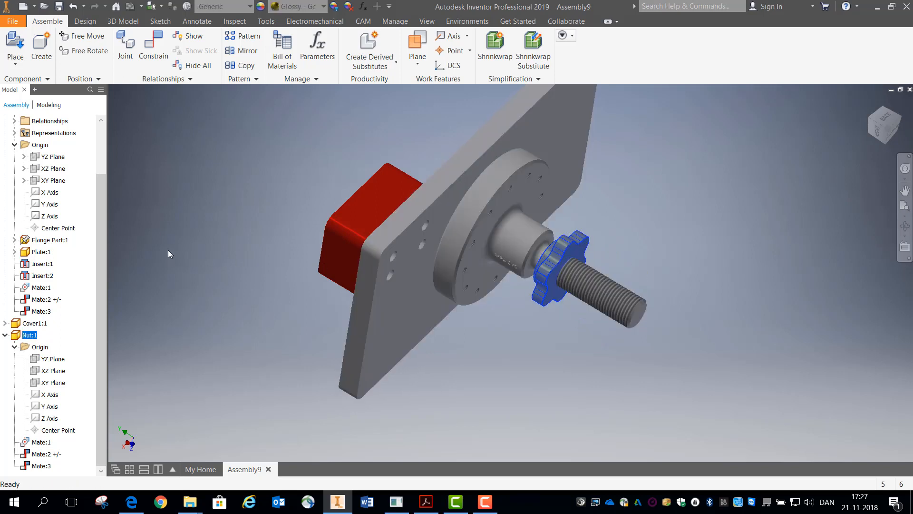